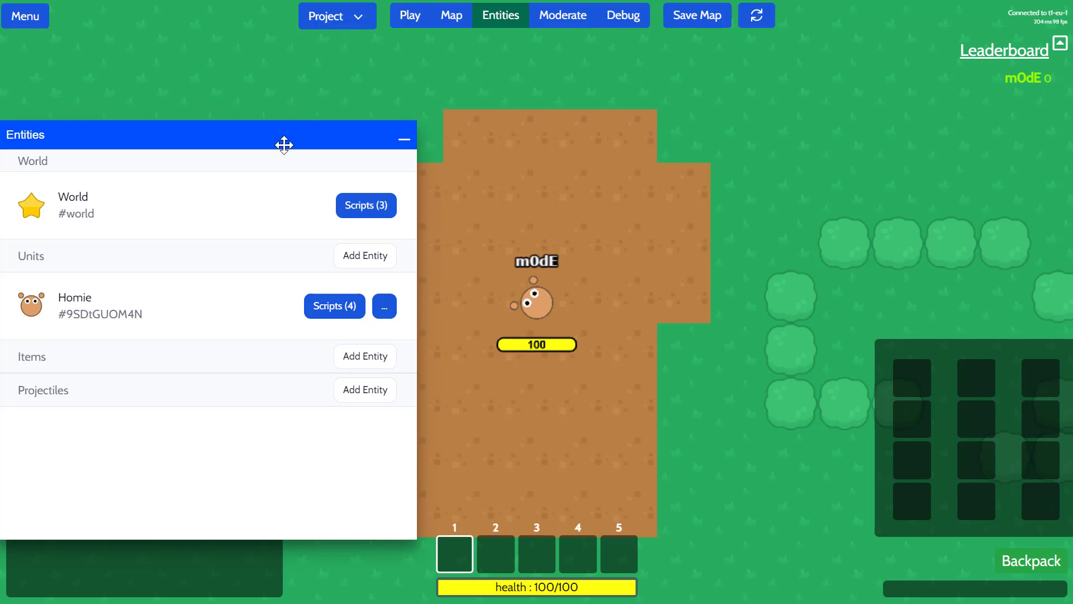
# Add a new item entity from the Melee Weapon template and name it "Punch".
pyautogui.click(348, 358)
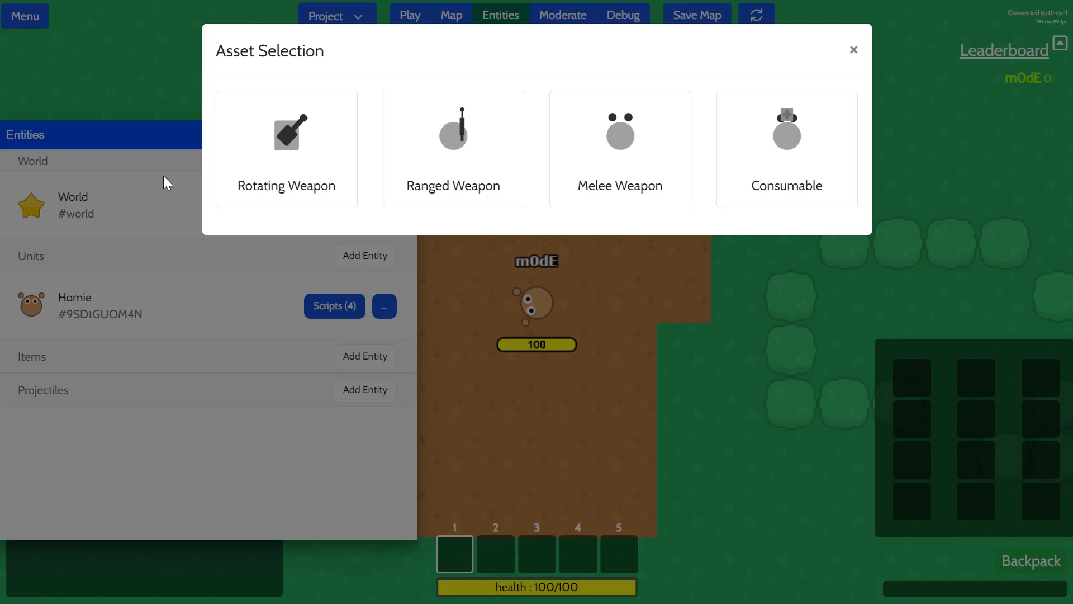
pyautogui.click(626, 158)
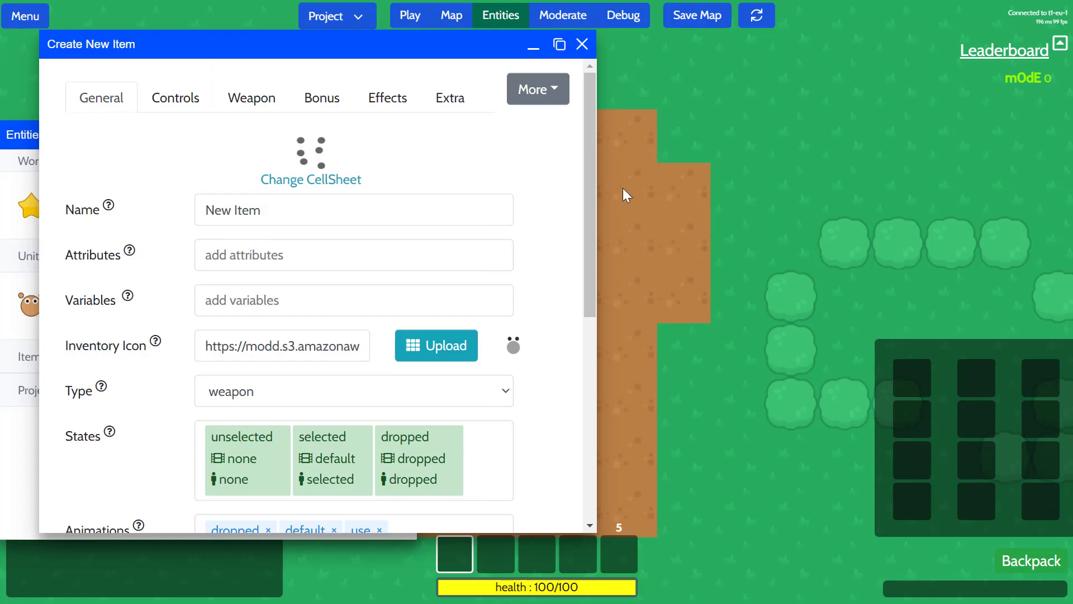
pyautogui.moveTo(415, 218); pyautogui.dragTo(110, 216)
pyautogui.write('Punching')
pyautogui.hotkey('ctrl', 'a')
pyautogui.write('Punch')
pyautogui.click(564, 193)
# Examine the frames, frames per second and loop count of the item's "use" animation.
pyautogui.scroll(-3, 359, 400)
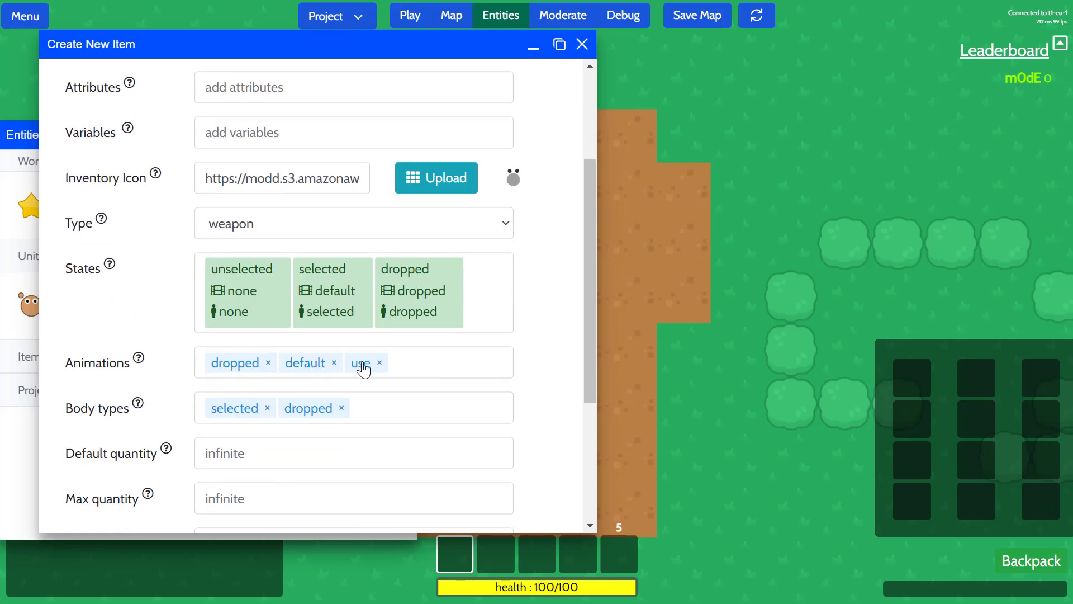
pyautogui.click(360, 365)
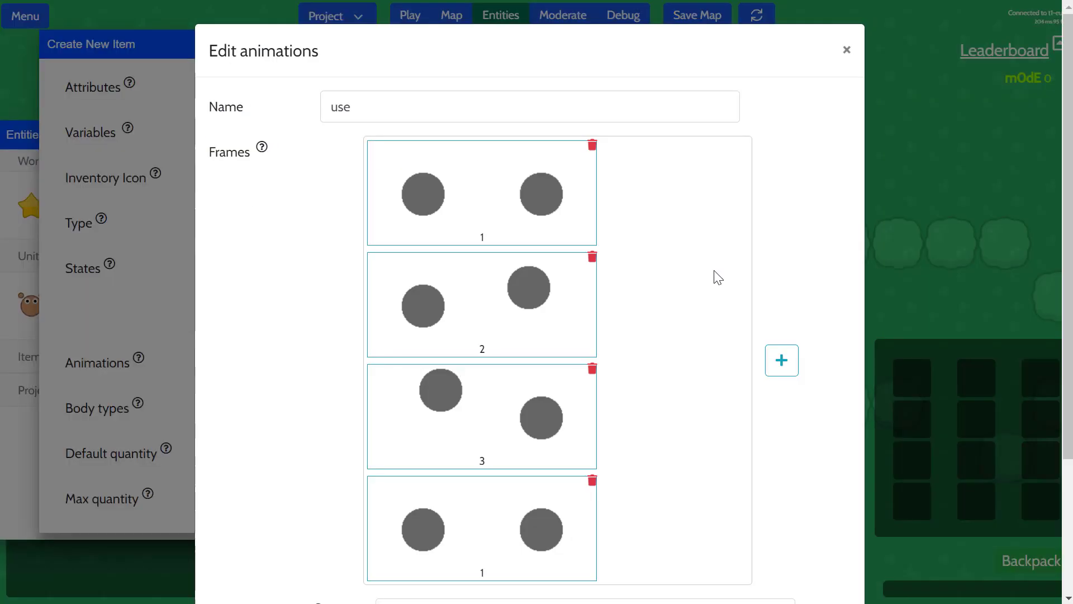
pyautogui.scroll(-2, 526, 241)
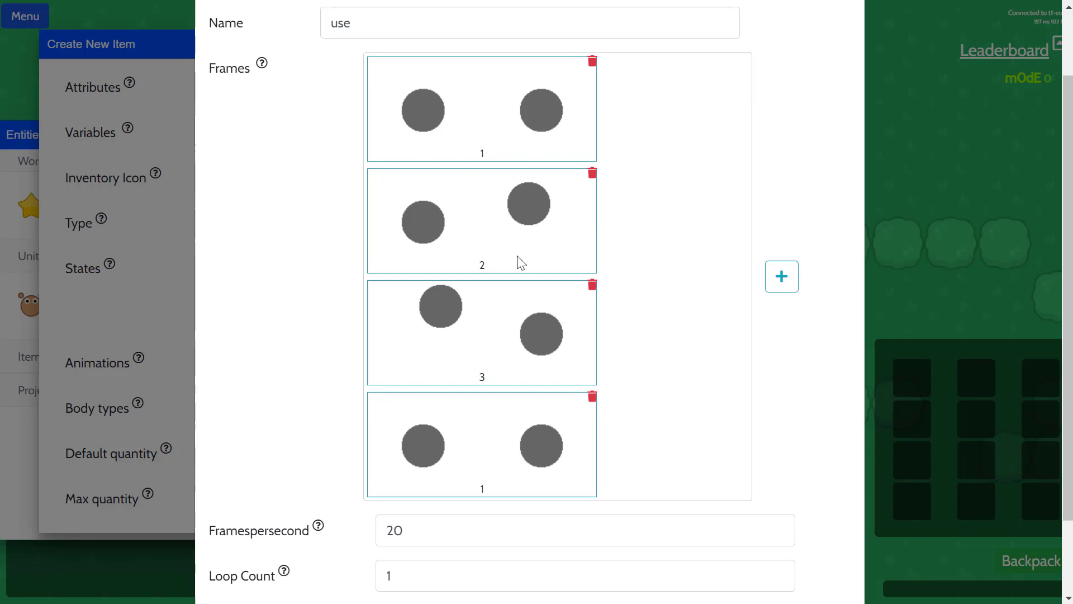
pyautogui.scroll(-2, 598, 442)
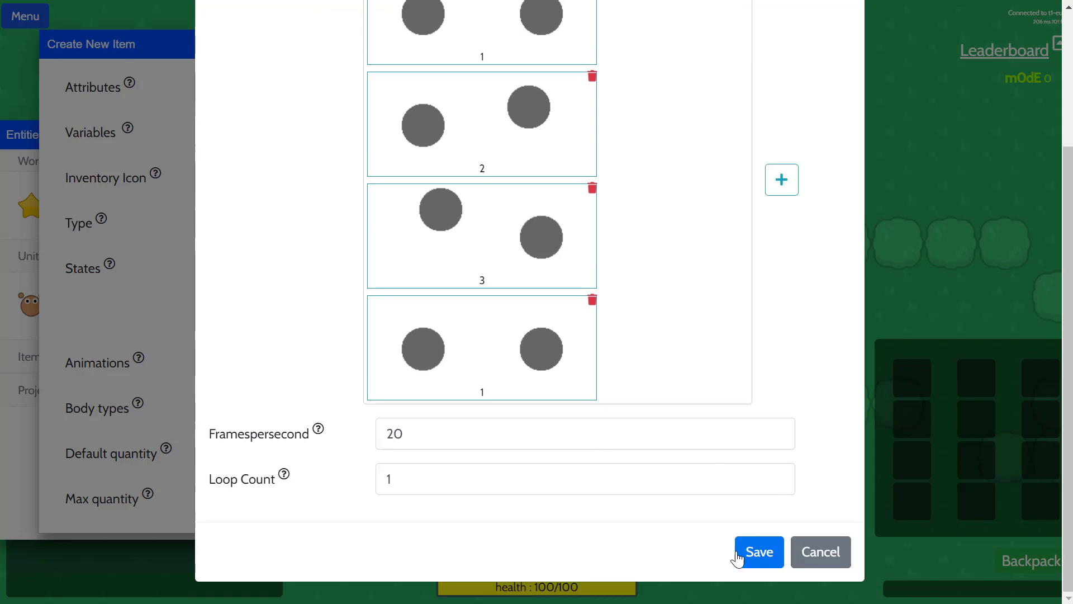
pyautogui.moveTo(426, 480); pyautogui.dragTo(331, 485)
pyautogui.click(344, 506)
pyautogui.moveTo(423, 436); pyautogui.dragTo(366, 447)
pyautogui.click(362, 445)
pyautogui.click(756, 550)
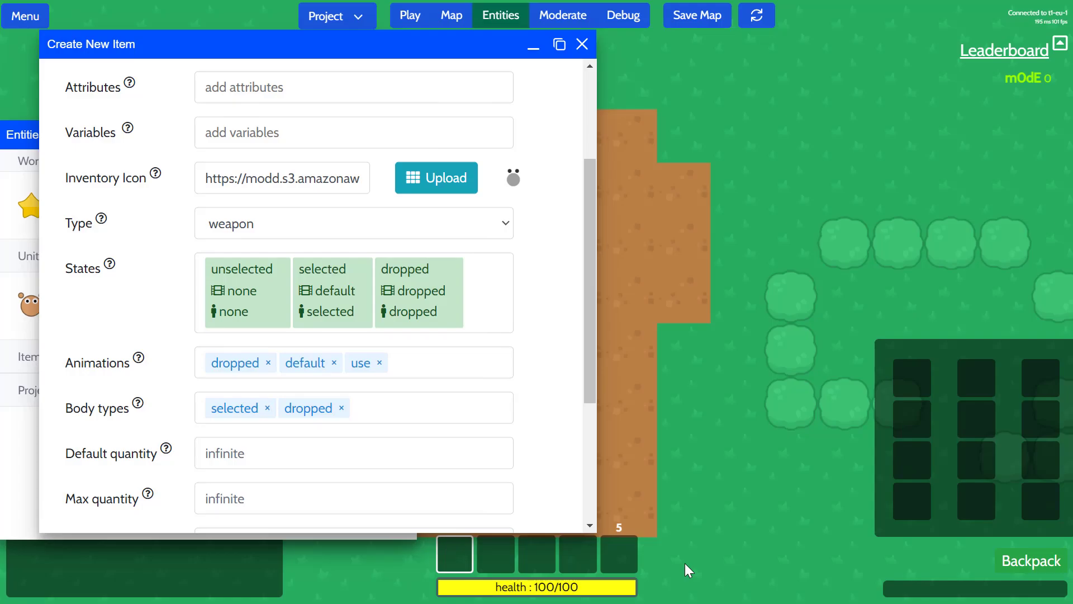
# Save the new Punch item with its remaining general settings left at their defaults.
pyautogui.scroll(-3, 486, 370)
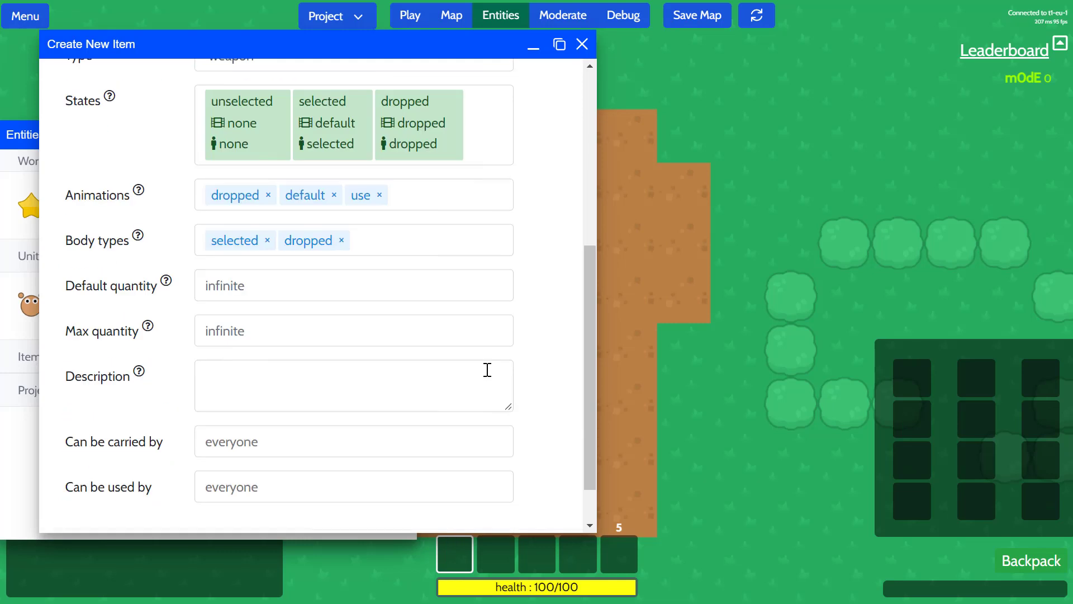
pyautogui.scroll(-1, 186, 436)
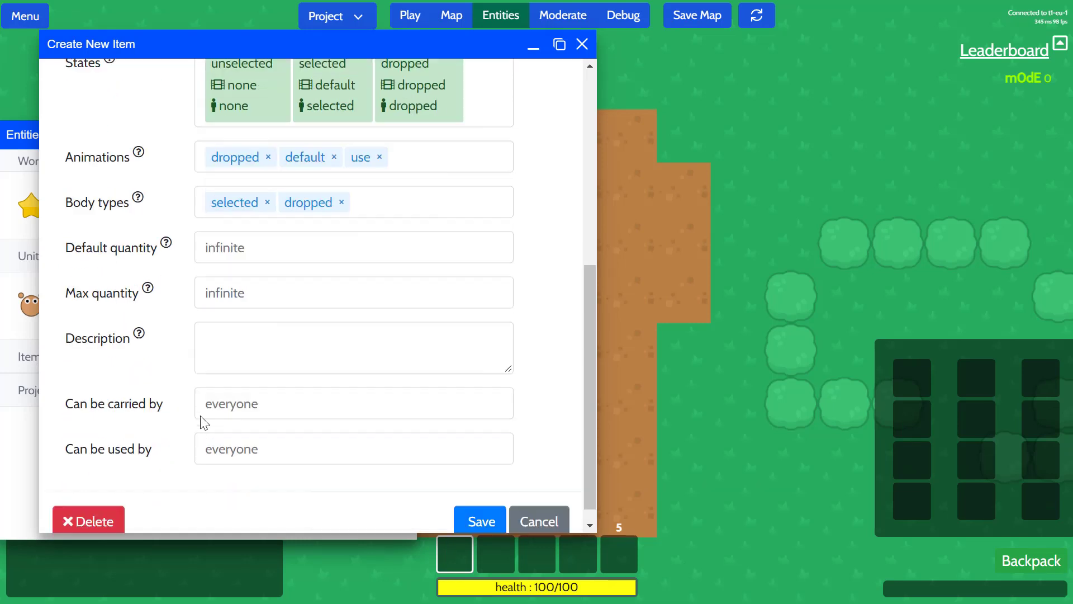
pyautogui.click(481, 504)
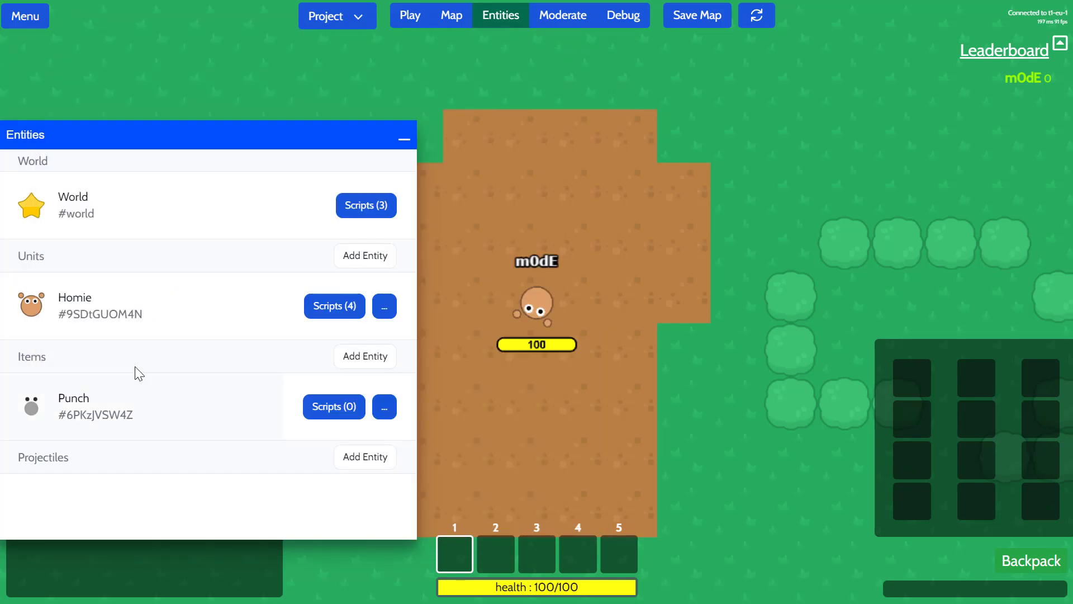
# Add Punch to the Homie unit's default items and save the unit.
pyautogui.click(88, 312)
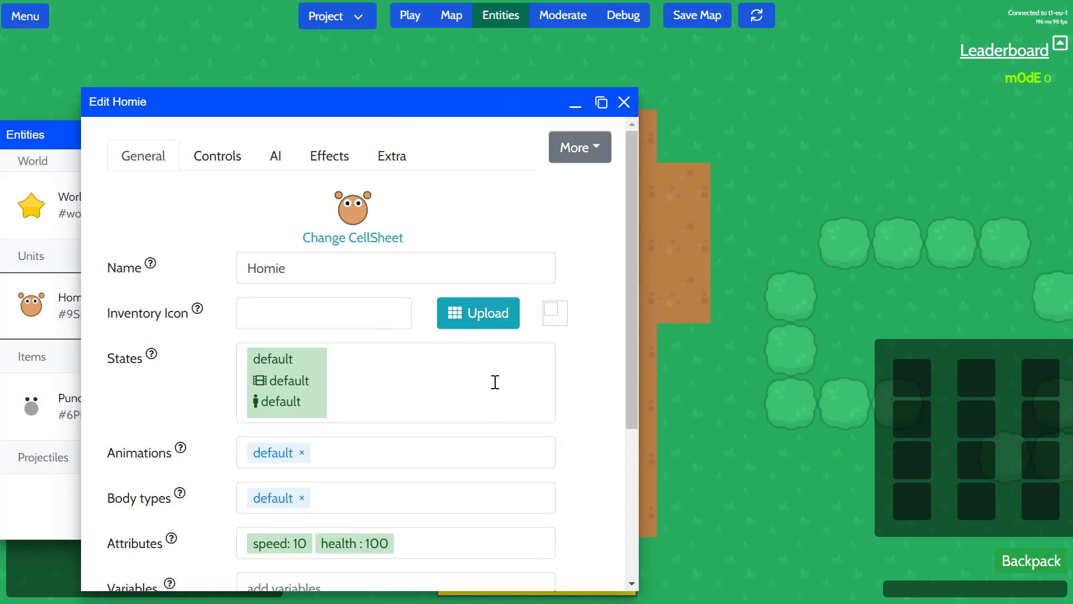
pyautogui.scroll(-5, 495, 382)
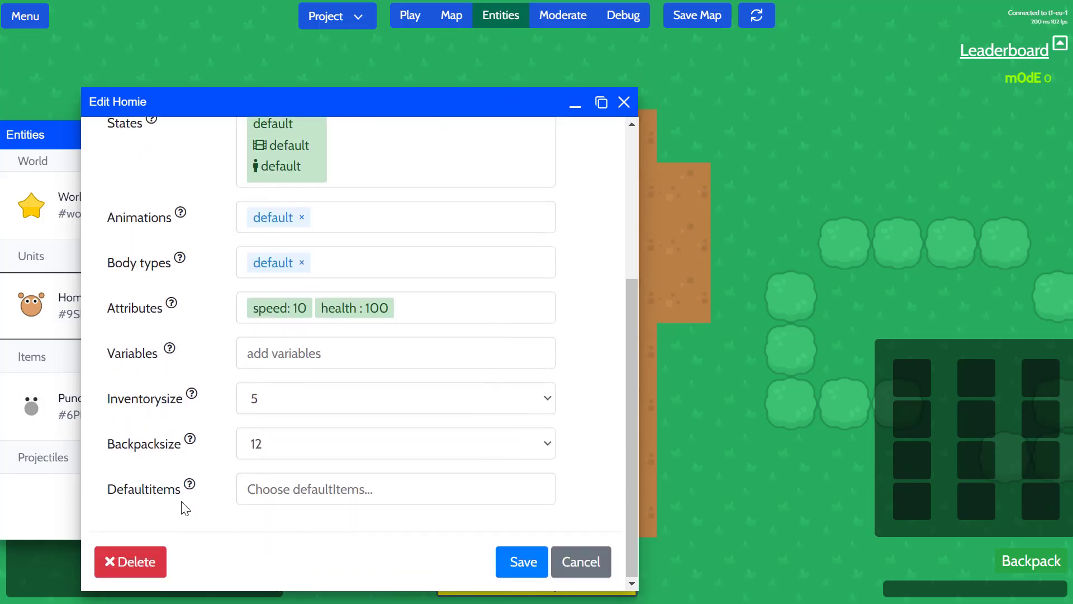
pyautogui.click(269, 489)
pyautogui.click(271, 534)
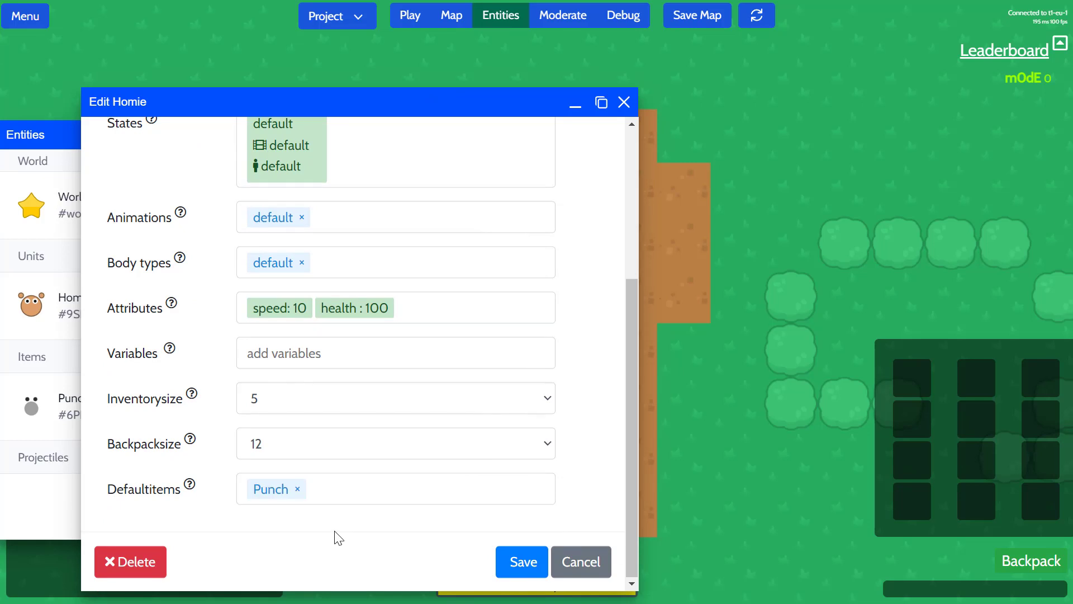
pyautogui.scroll(5, 358, 489)
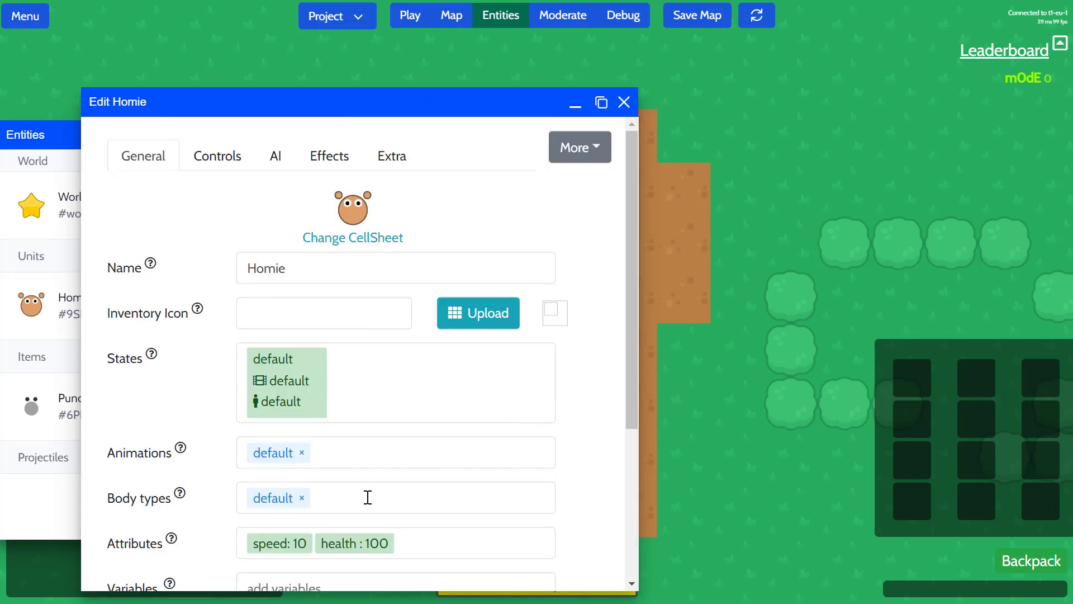
pyautogui.scroll(-5, 368, 497)
pyautogui.click(518, 561)
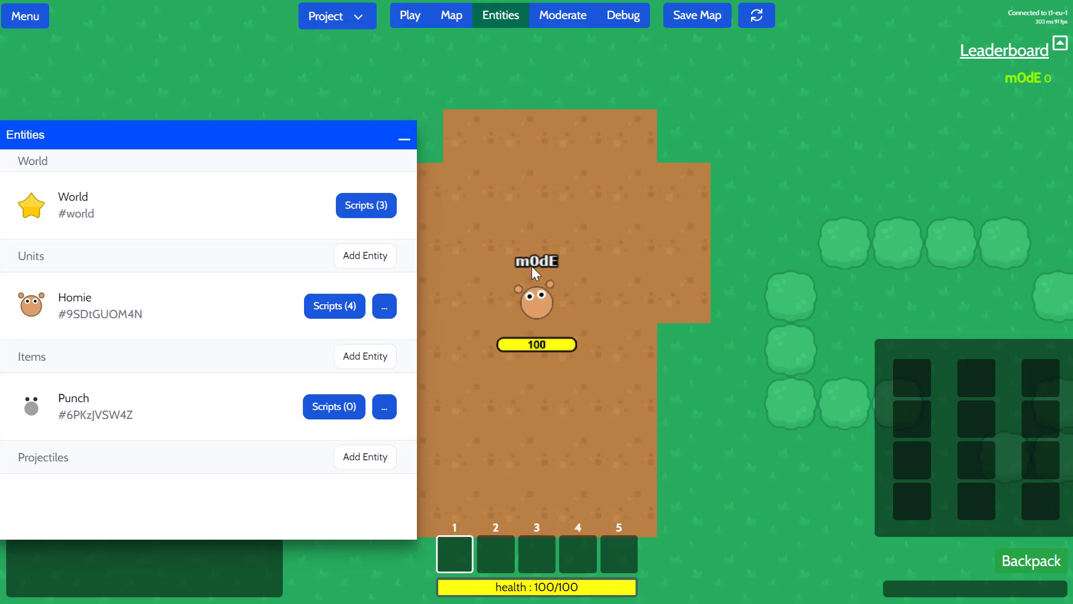
# Open the Homie unit for editing and copy its cell sheet image.
pyautogui.click(120, 319)
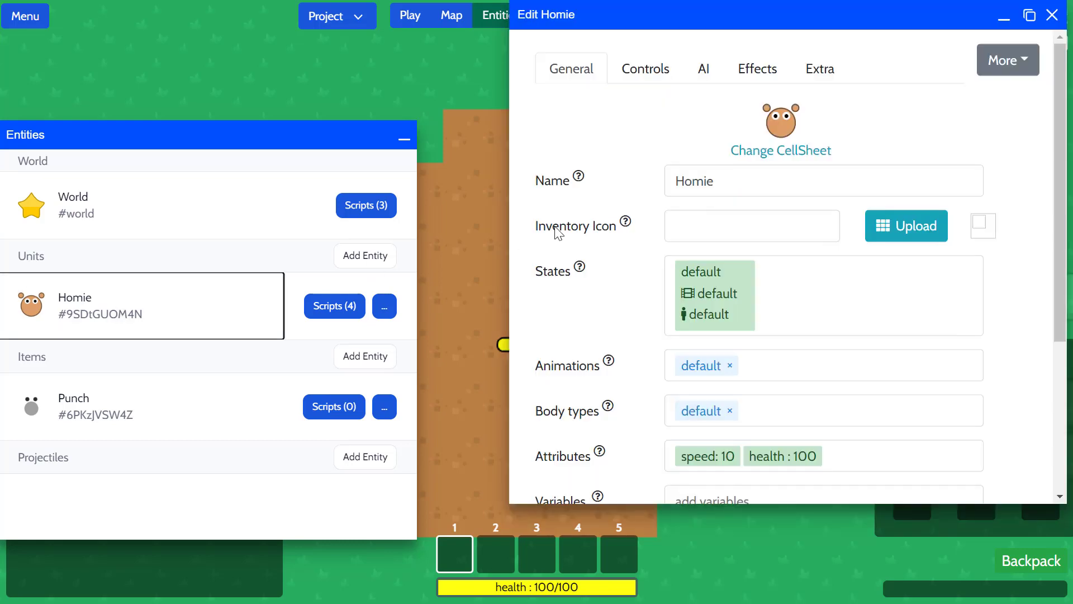
pyautogui.rightClick(780, 132)
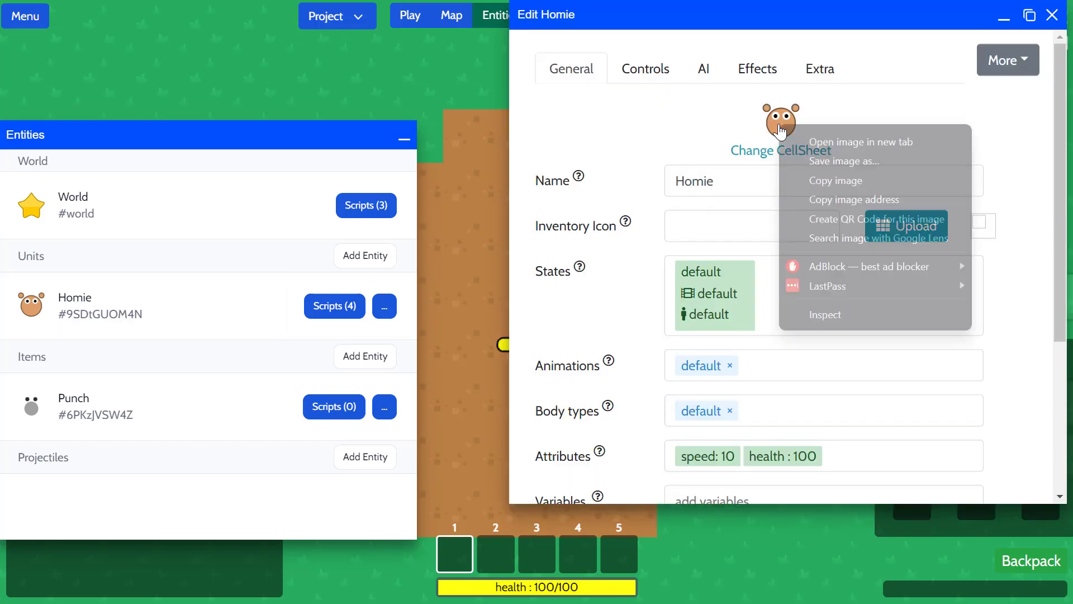
pyautogui.click(806, 180)
# Switch to Aseprite, create a new sprite and paste the copied Homie image into it.
pyautogui.hotkey('alt', 'Tab')
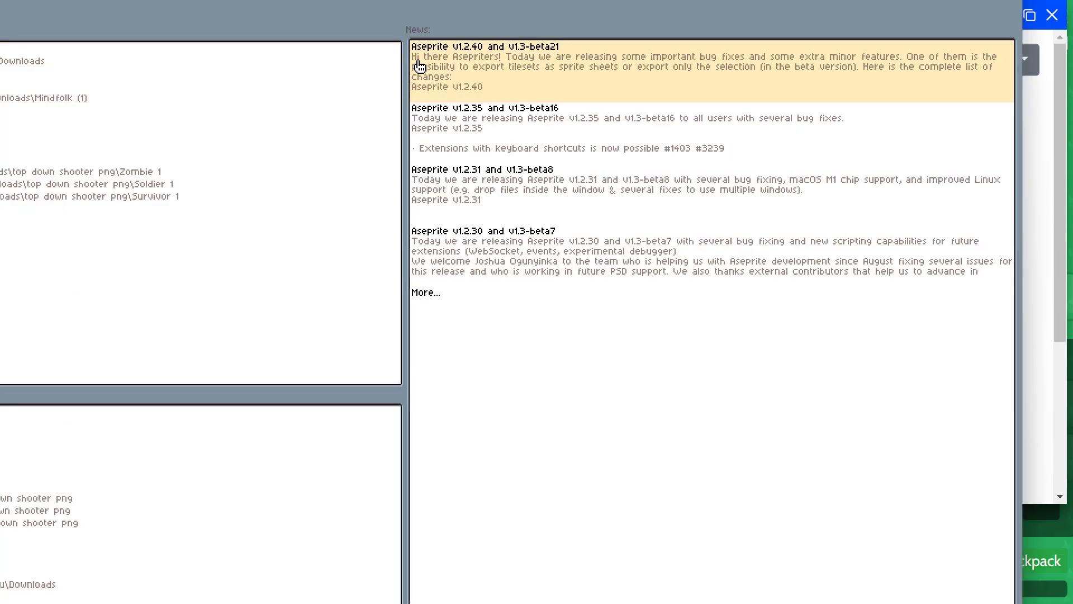
pyautogui.hotkey('ctrl', 'n')
pyautogui.click(373, 467)
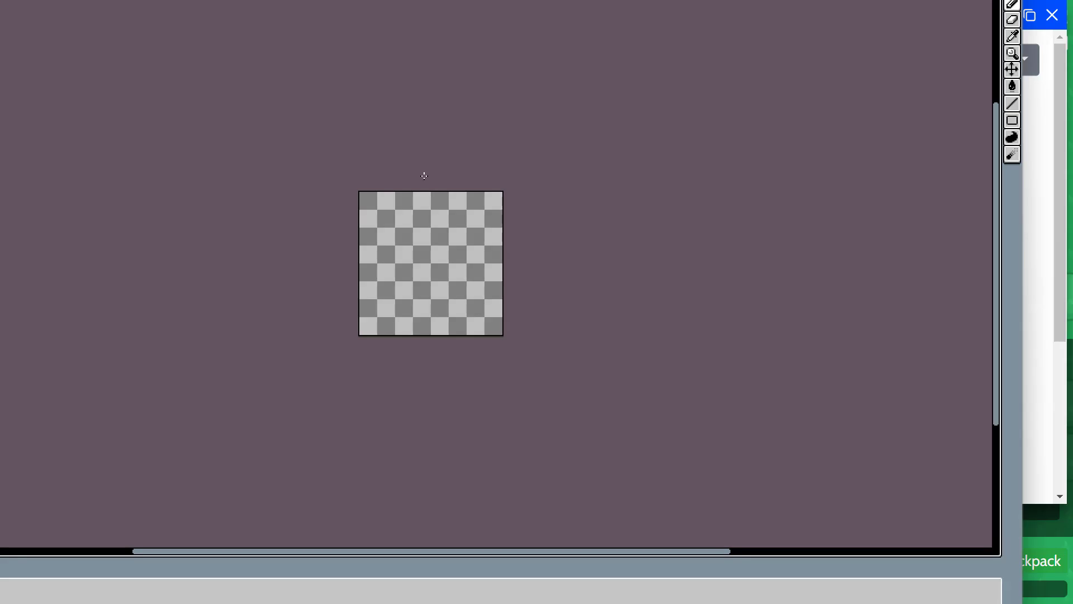
pyautogui.hotkey('ctrl', 'v')
pyautogui.click(299, 265)
# Erase the two small hand circles above the body in the pasted Homie sprite.
pyautogui.press('e')
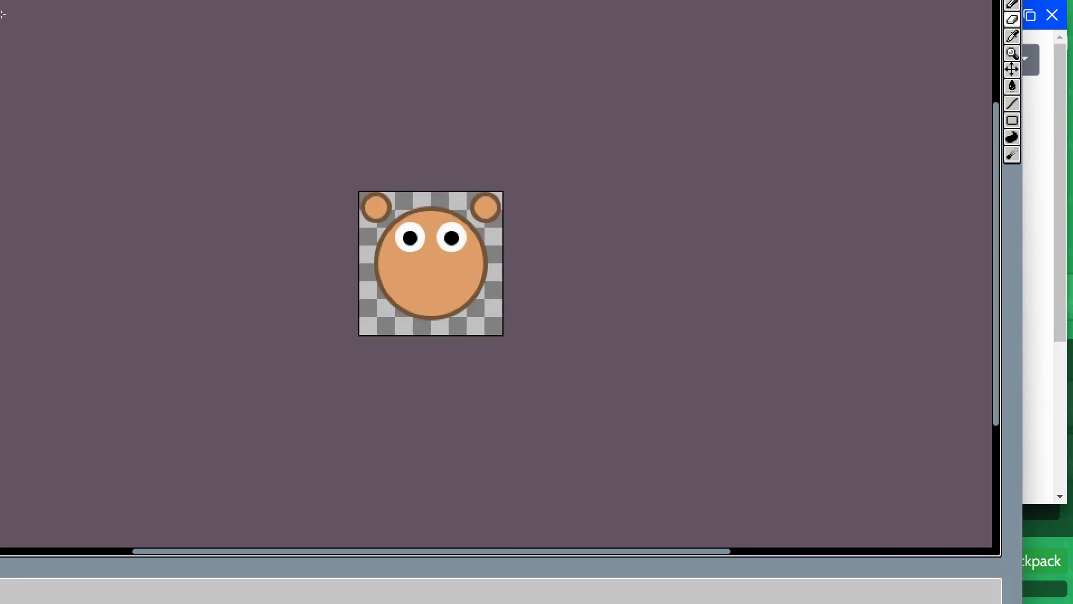
pyautogui.moveTo(383, 198)
pyautogui.mouseDown()
pyautogui.moveTo(372, 197)
pyautogui.moveTo(367, 216)
pyautogui.moveTo(386, 201)
pyautogui.mouseUp()
pyautogui.moveTo(489, 179)
pyautogui.mouseDown()
pyautogui.moveTo(497, 204)
pyautogui.moveTo(486, 191)
pyautogui.moveTo(484, 221)
pyautogui.mouseUp()
pyautogui.hotkey('ctrl', 'a')
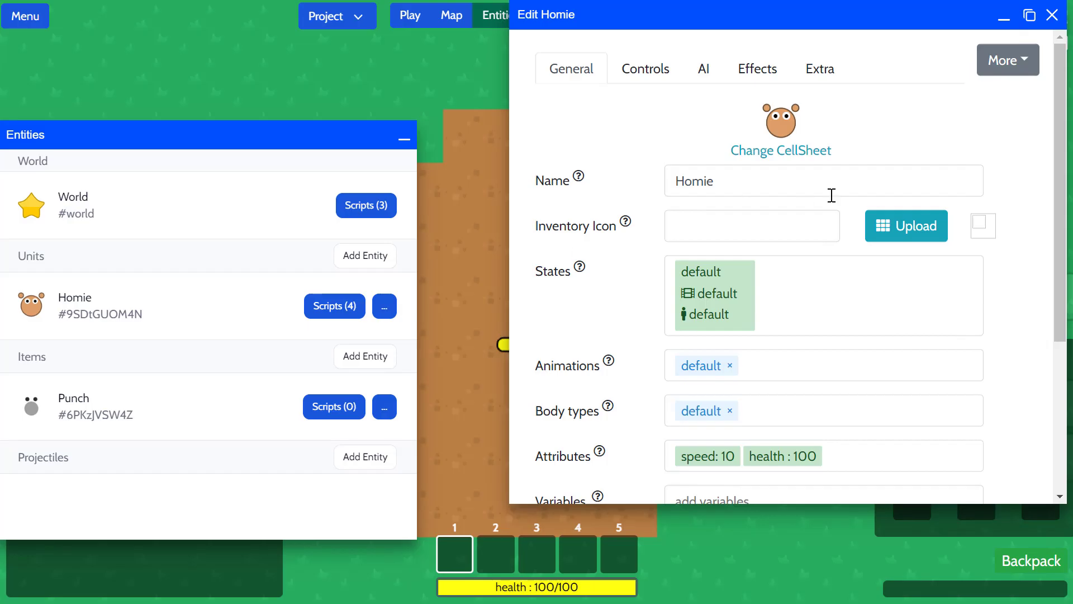
# Start changing Homie's cell sheet by uploading from the computer, with column count 1 and row count 1.
pyautogui.click(774, 153)
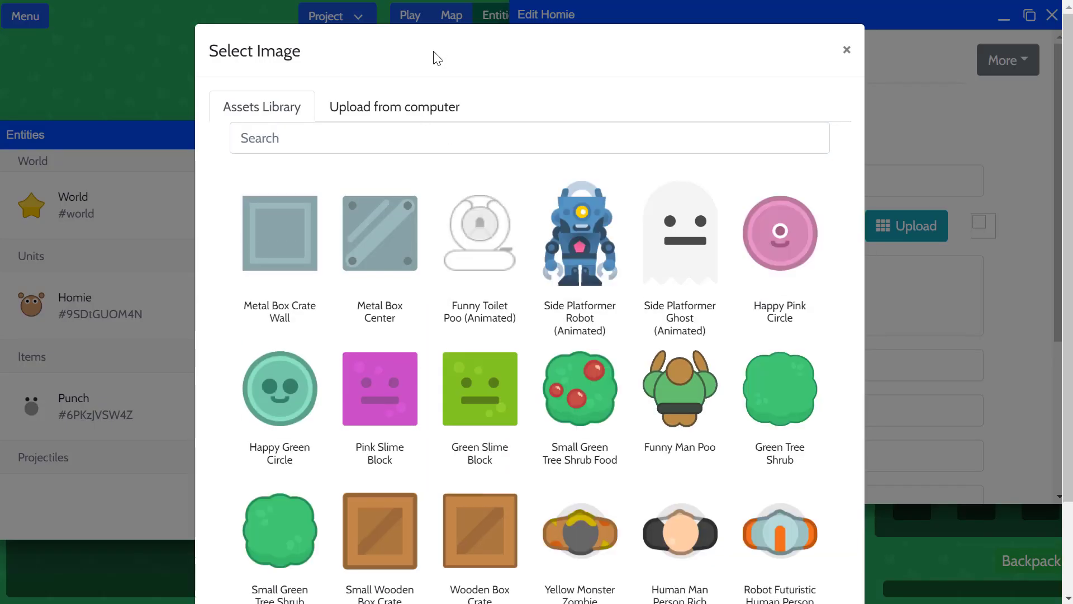
pyautogui.click(360, 109)
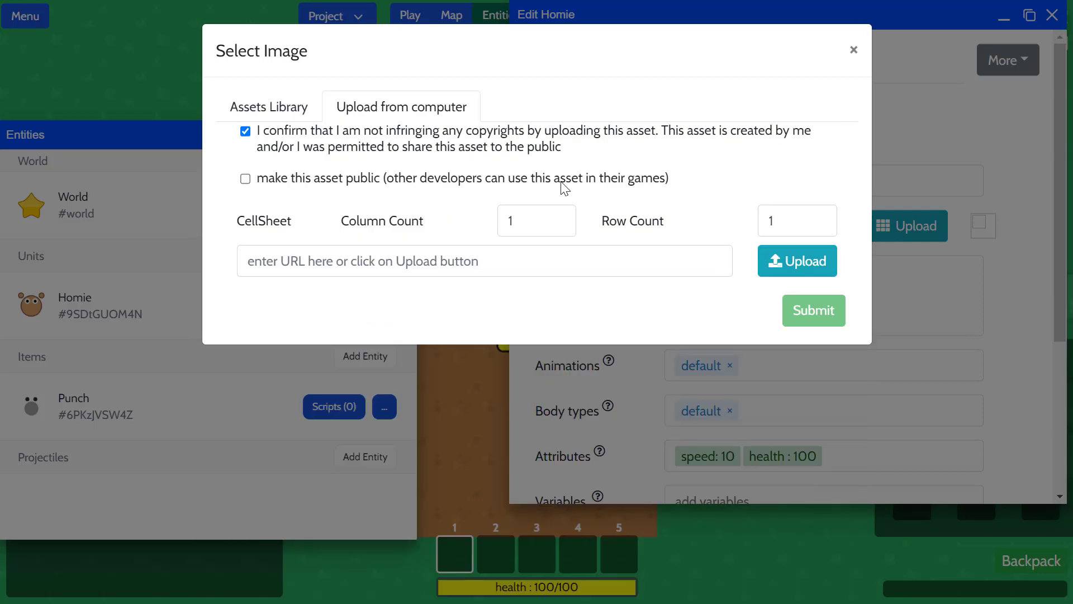
pyautogui.doubleClick(536, 221)
pyautogui.doubleClick(788, 224)
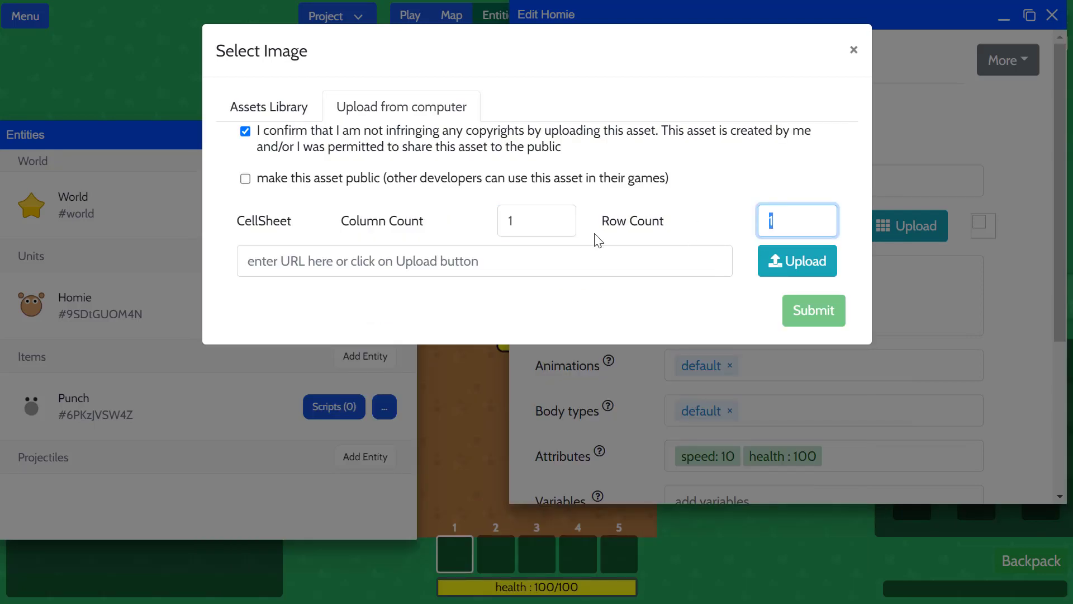
pyautogui.moveTo(554, 225); pyautogui.dragTo(413, 215)
pyautogui.moveTo(816, 226); pyautogui.dragTo(730, 226)
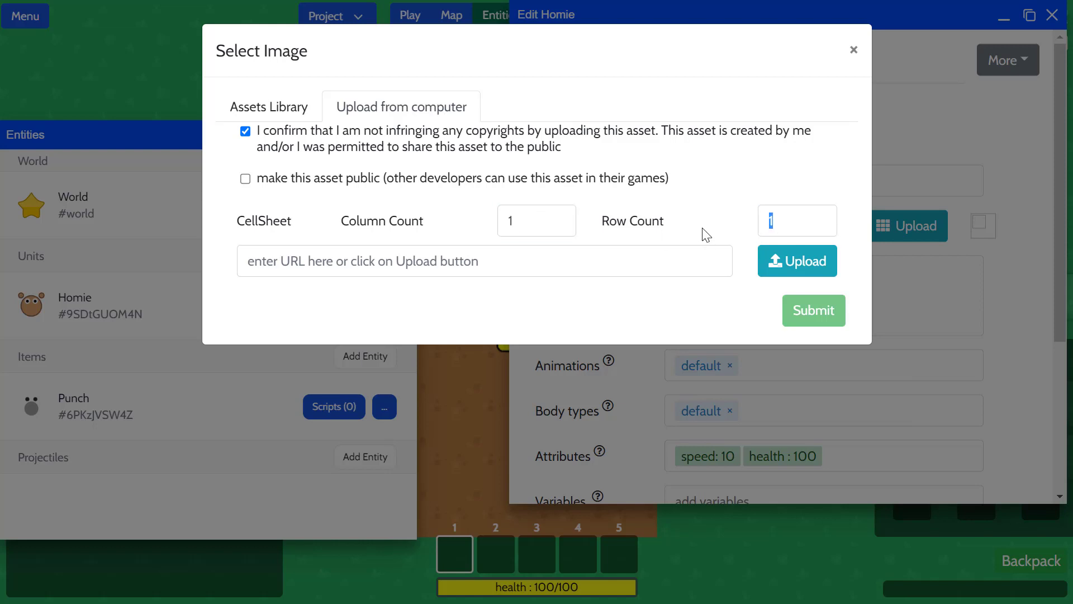
# Upload the edited handless image as Homie's cell sheet, submit it and save the unit.
pyautogui.click(774, 268)
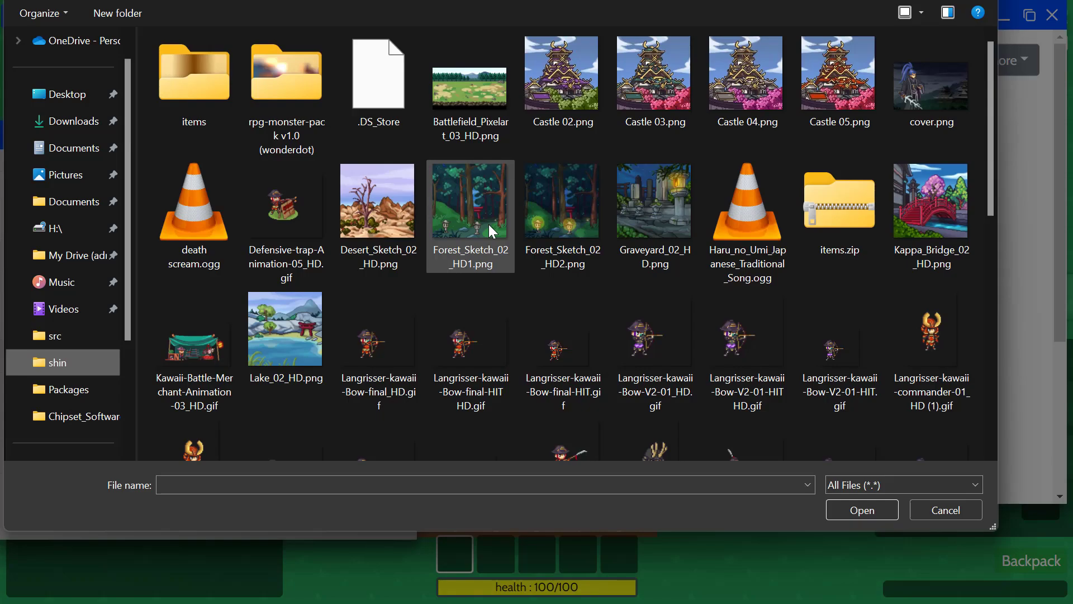
pyautogui.scroll(-10, 489, 224)
pyautogui.click(450, 268)
pyautogui.doubleClick(449, 264)
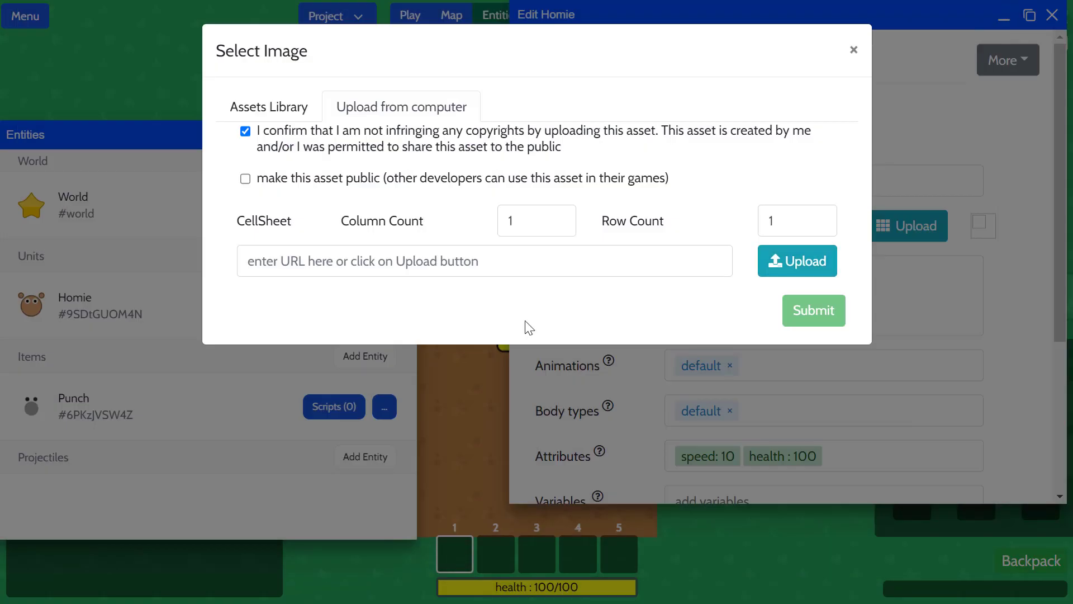
pyautogui.click(816, 313)
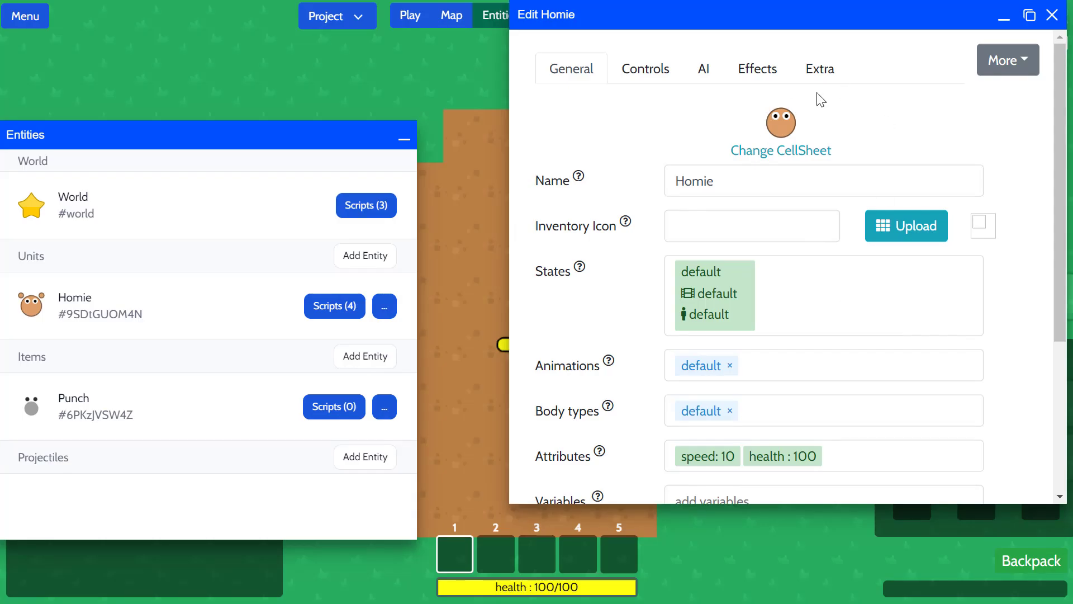
pyautogui.scroll(-5, 822, 305)
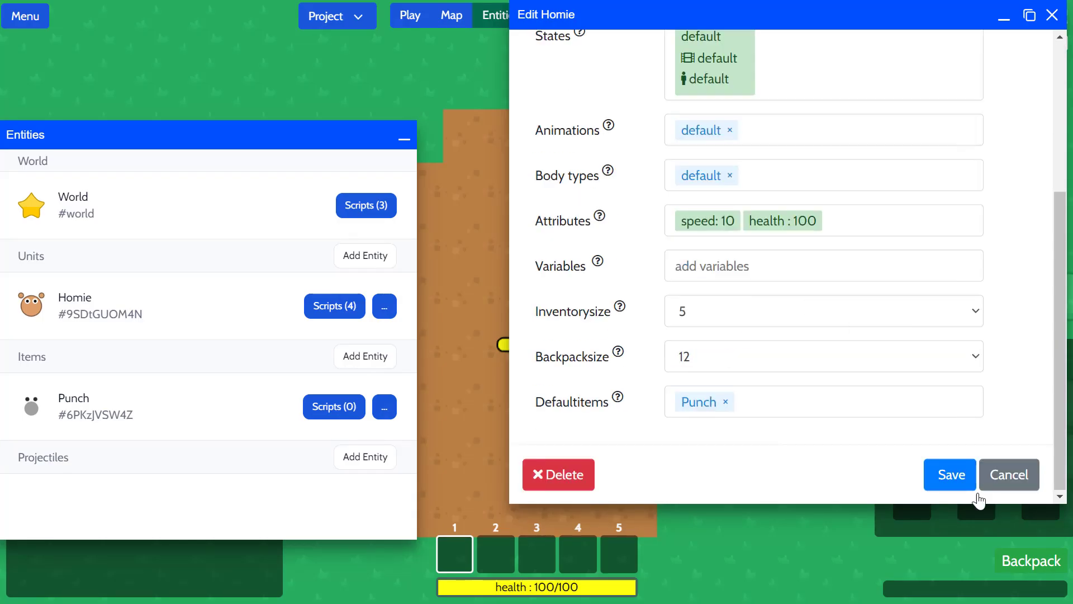
pyautogui.click(966, 486)
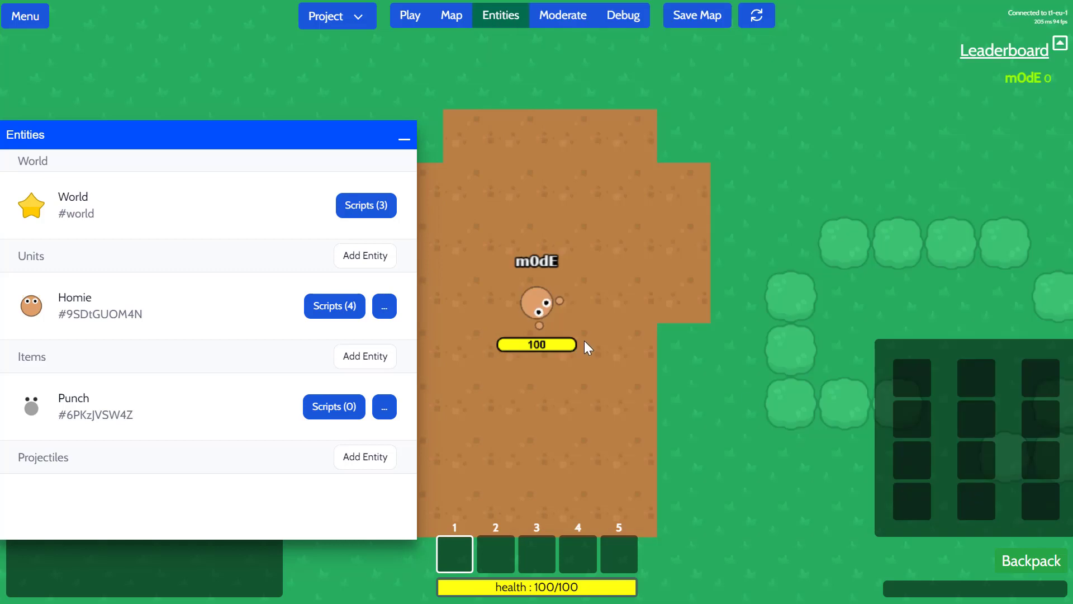
# Restart the game and move the character around to test how the Punch item follows it.
pyautogui.click(757, 23)
pyautogui.click(717, 277)
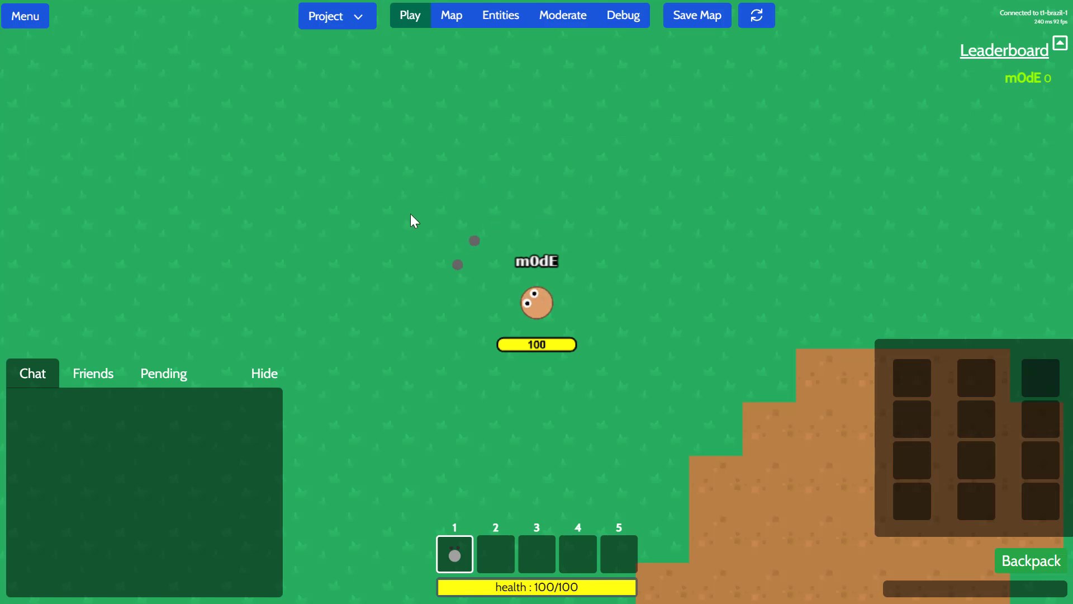
pyautogui.press('w')
pyautogui.press('a')
pyautogui.press('d')
pyautogui.press('s')
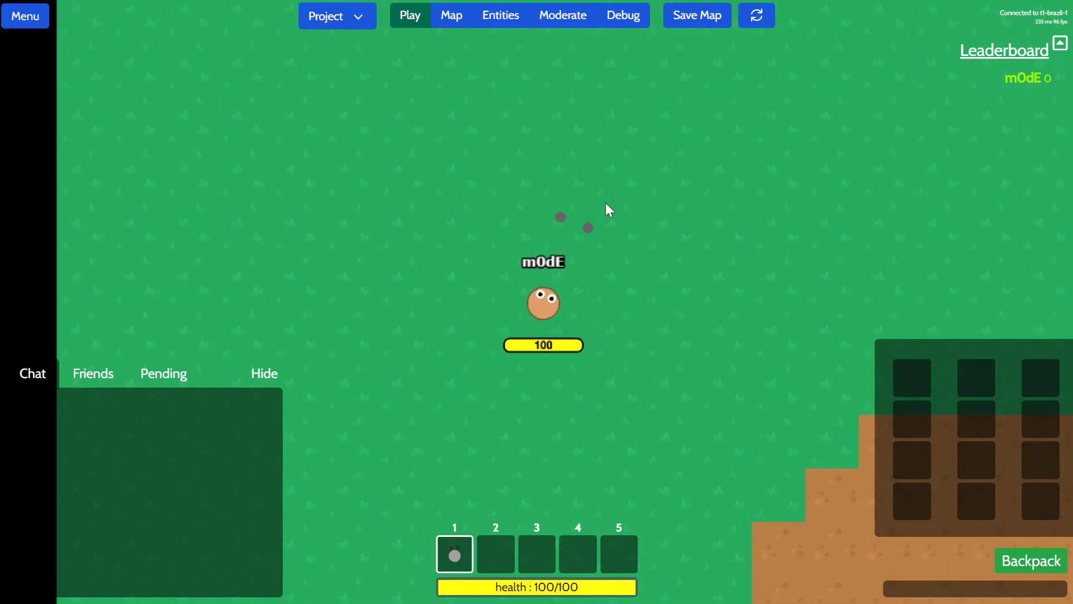
pyautogui.press('w')
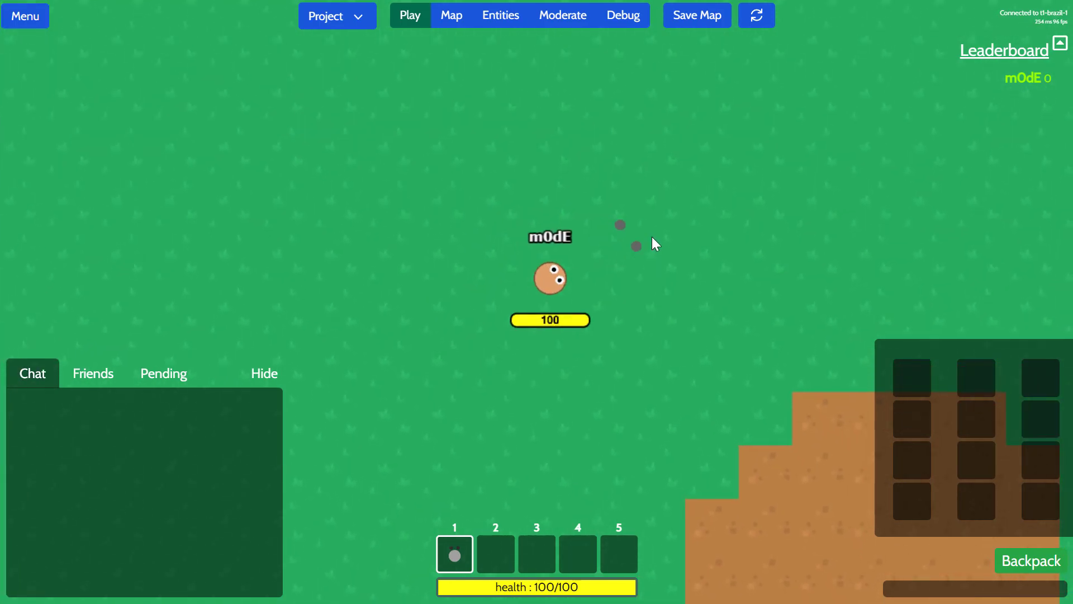
pyautogui.press('d')
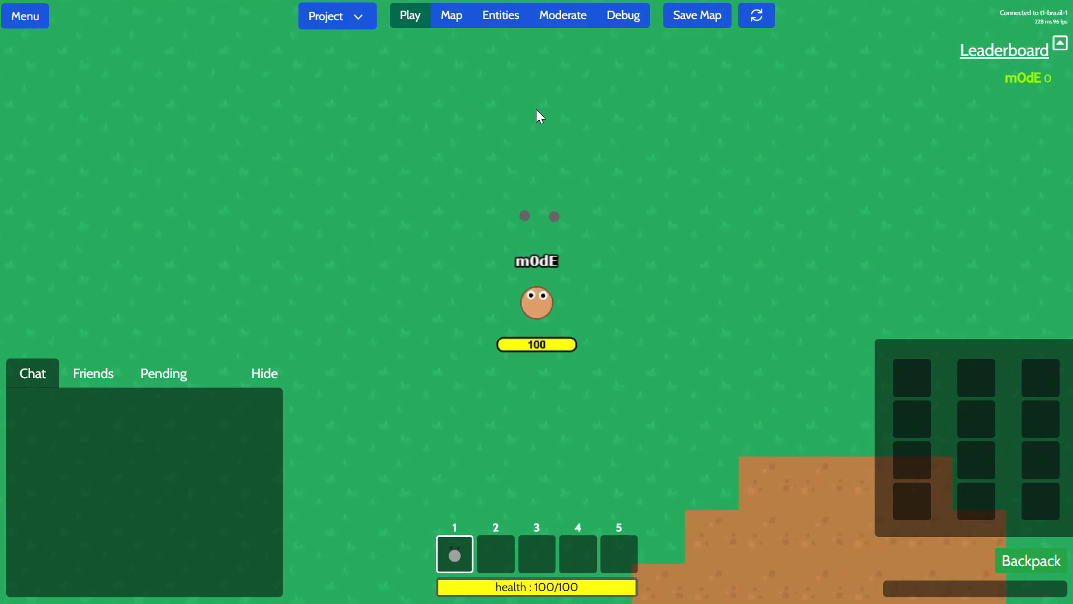
# Open the Punch item's selected body for editing, keep its type sprite-only and set the joint type to none.
pyautogui.click(501, 17)
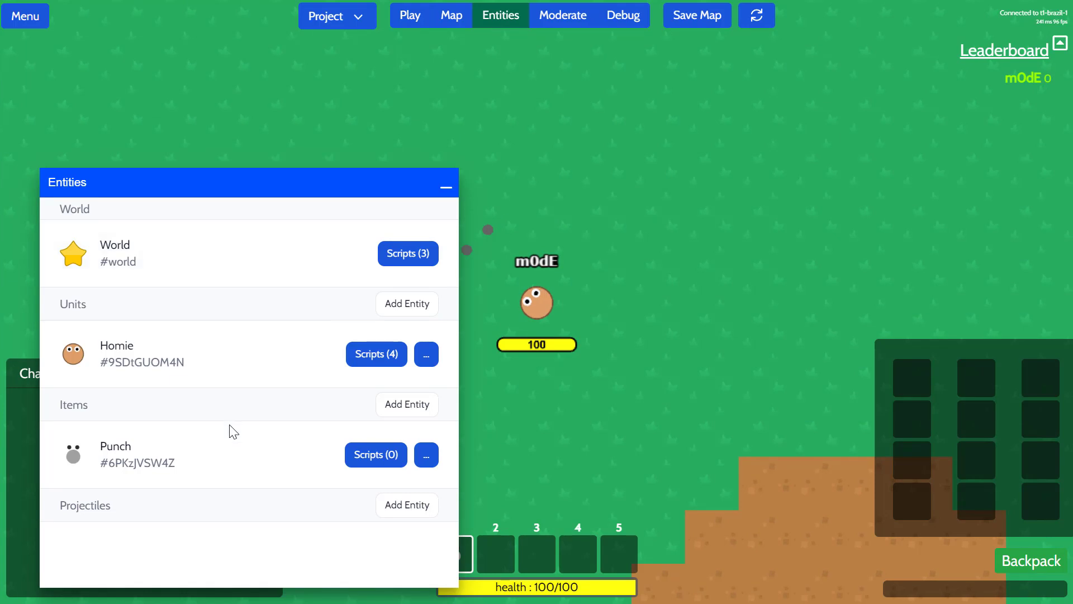
pyautogui.click(147, 468)
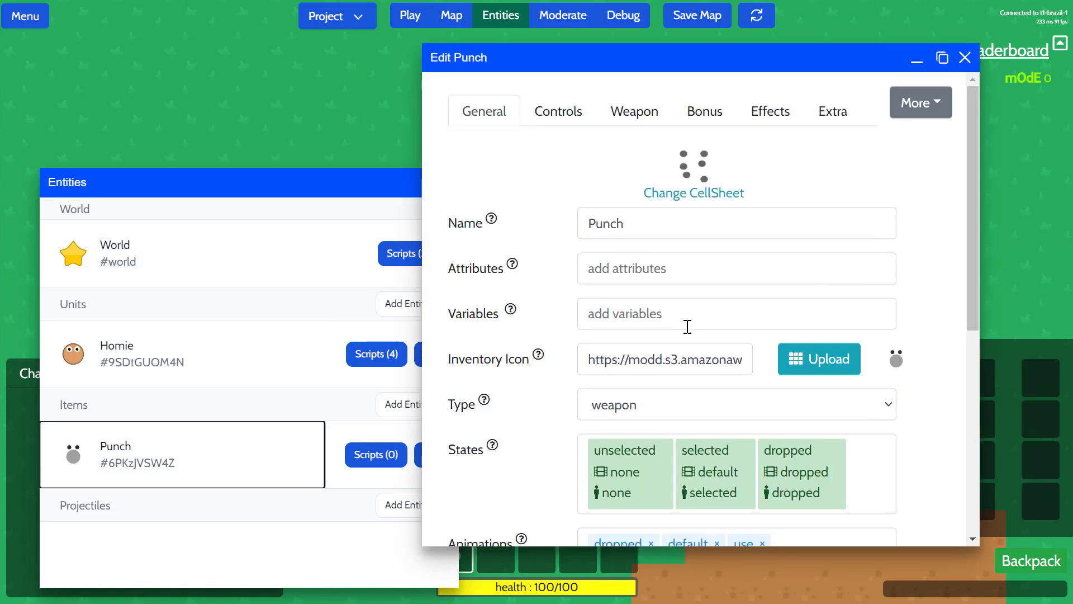
pyautogui.scroll(-5, 459, 395)
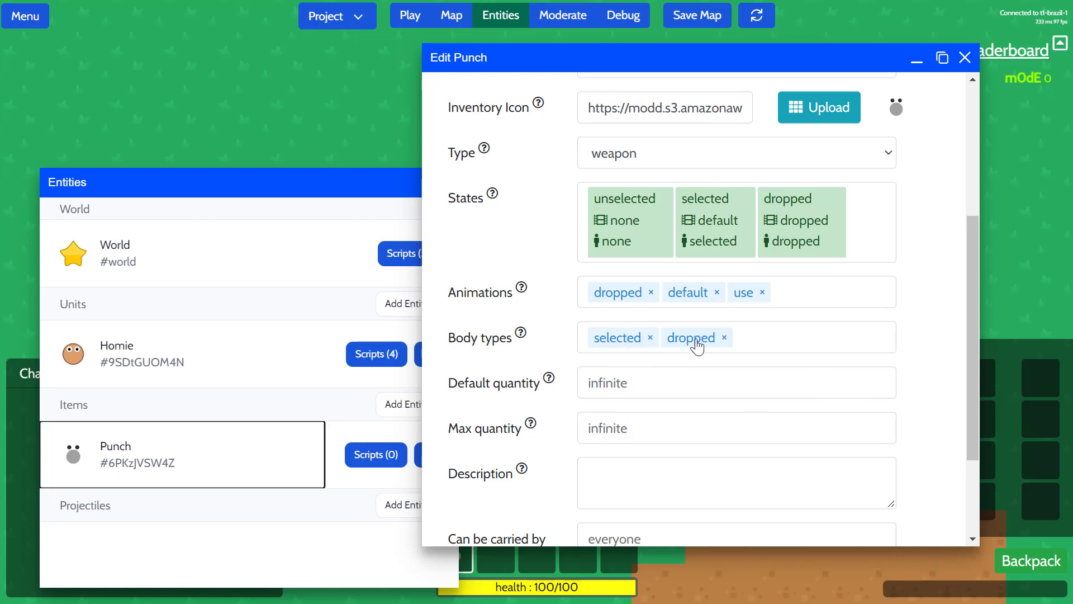
pyautogui.click(601, 346)
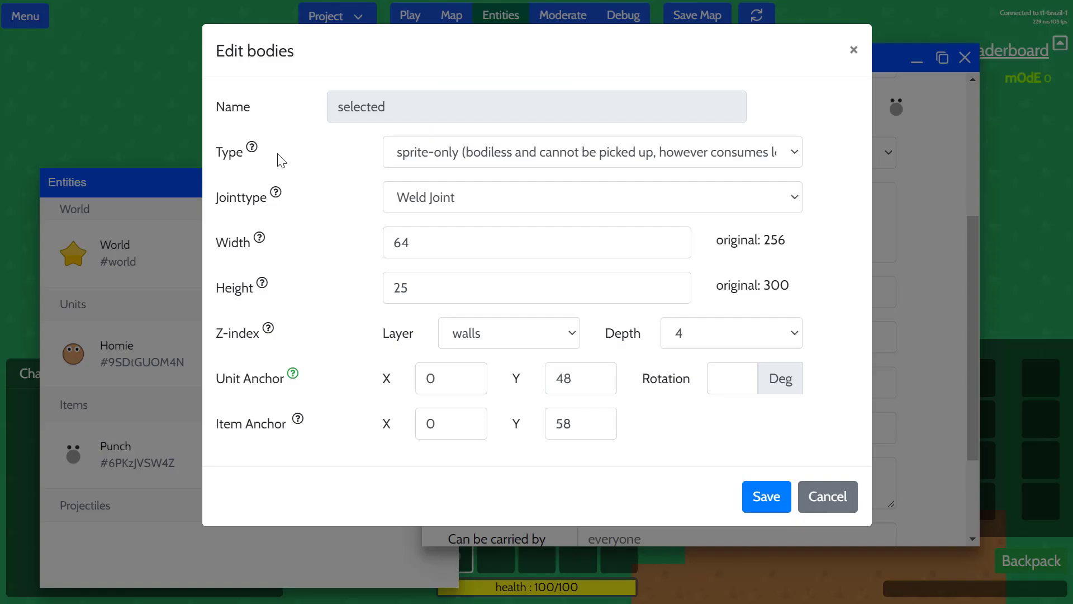
pyautogui.click(424, 154)
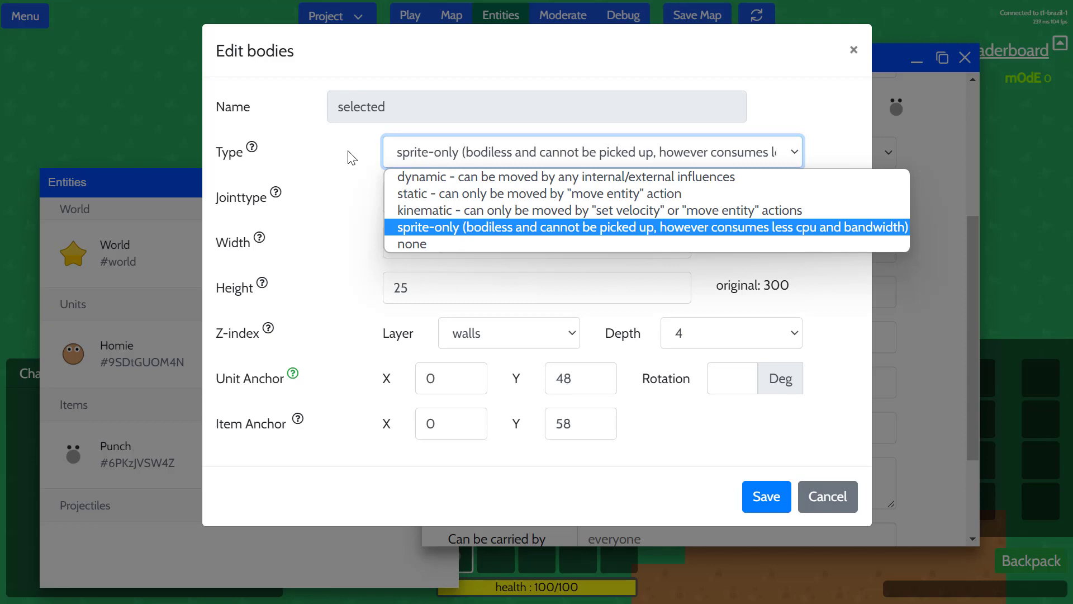
pyautogui.click(447, 230)
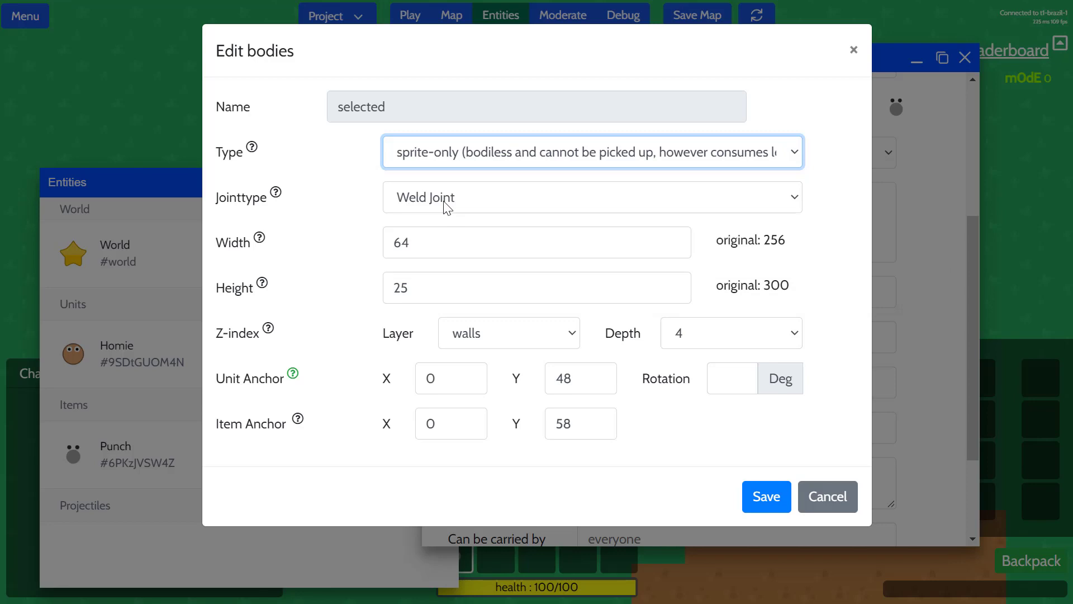
pyautogui.click(446, 206)
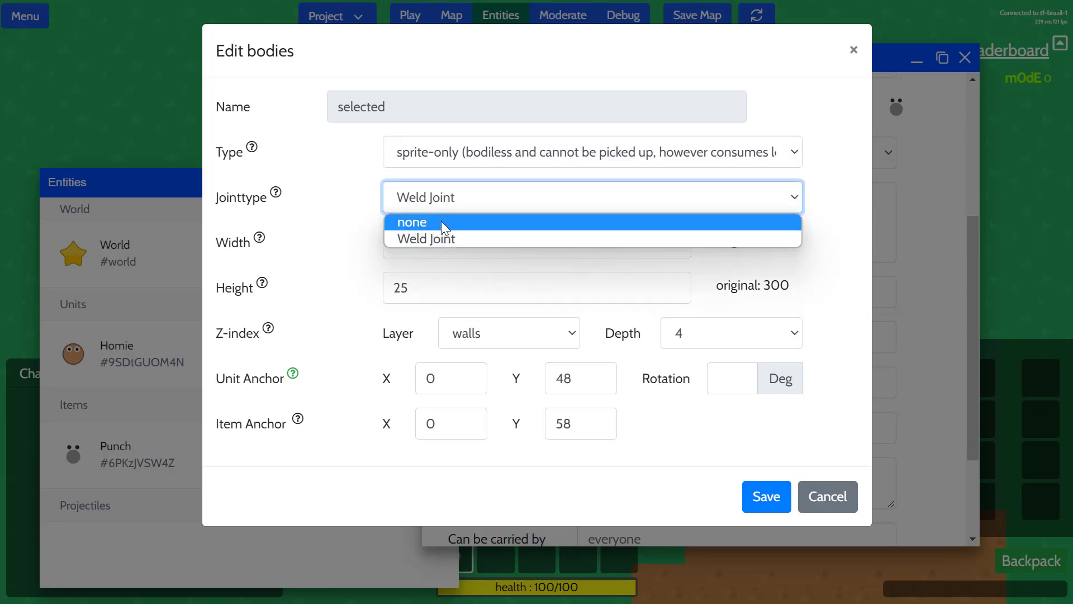
pyautogui.click(440, 222)
pyautogui.click(337, 204)
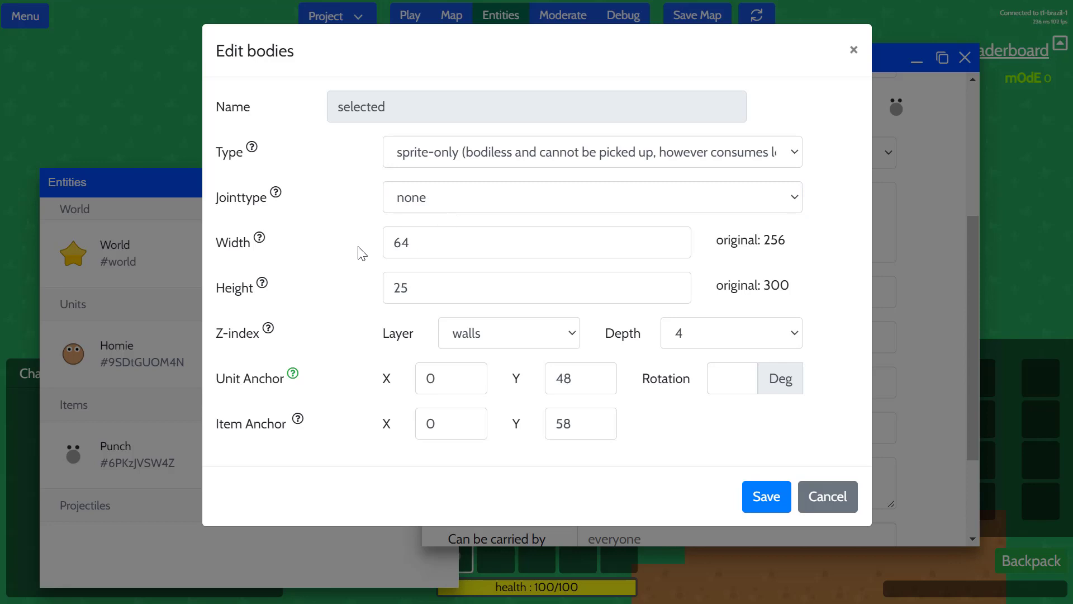
# Switch to the drawing program and sketch a round unit body with a brace above its centre labelled 100.
pyautogui.moveTo(440, 291); pyautogui.dragTo(339, 301)
pyautogui.click(333, 299)
pyautogui.moveTo(574, 424); pyautogui.dragTo(549, 425)
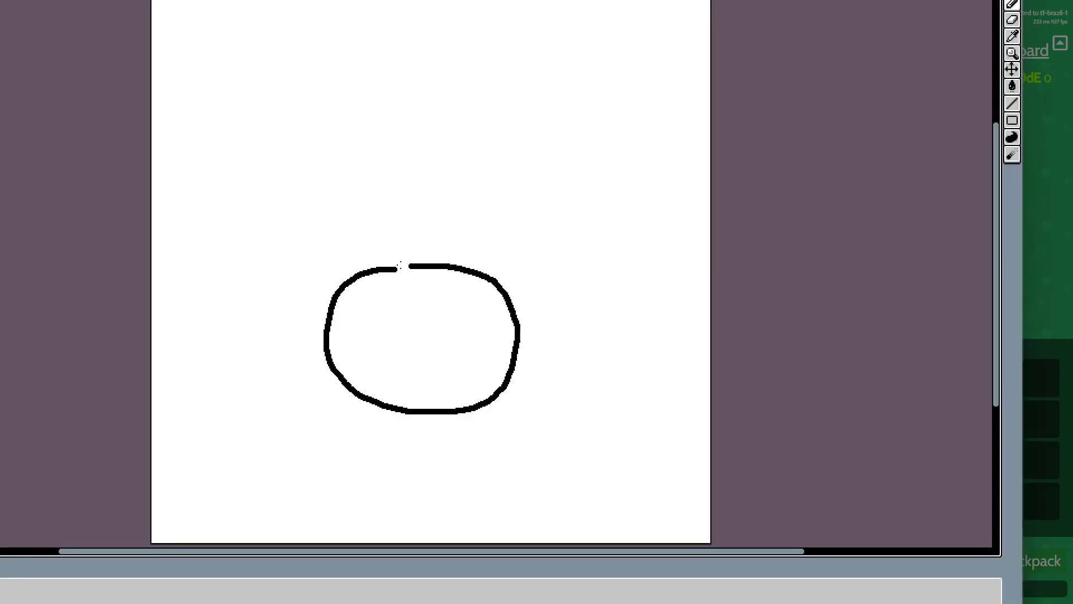
pyautogui.moveTo(380, 267); pyautogui.dragTo(411, 265)
pyautogui.moveTo(432, 204); pyautogui.dragTo(444, 343)
pyautogui.moveTo(459, 226); pyautogui.dragTo(474, 258)
pyautogui.moveTo(484, 246)
pyautogui.mouseDown()
pyautogui.moveTo(510, 224)
pyautogui.moveTo(497, 227)
pyautogui.mouseUp()
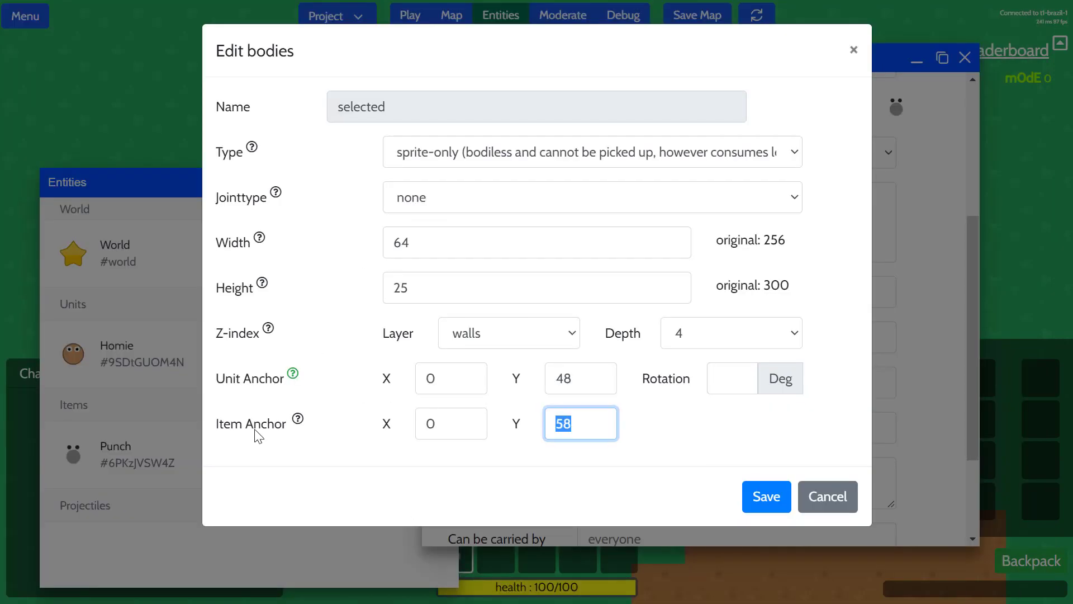
# Return to the selected body's settings and set the item anchor to X 50 and Y 50.
pyautogui.moveTo(219, 427); pyautogui.dragTo(275, 428)
pyautogui.moveTo(452, 430); pyautogui.dragTo(424, 430)
pyautogui.moveTo(598, 429); pyautogui.dragTo(552, 429)
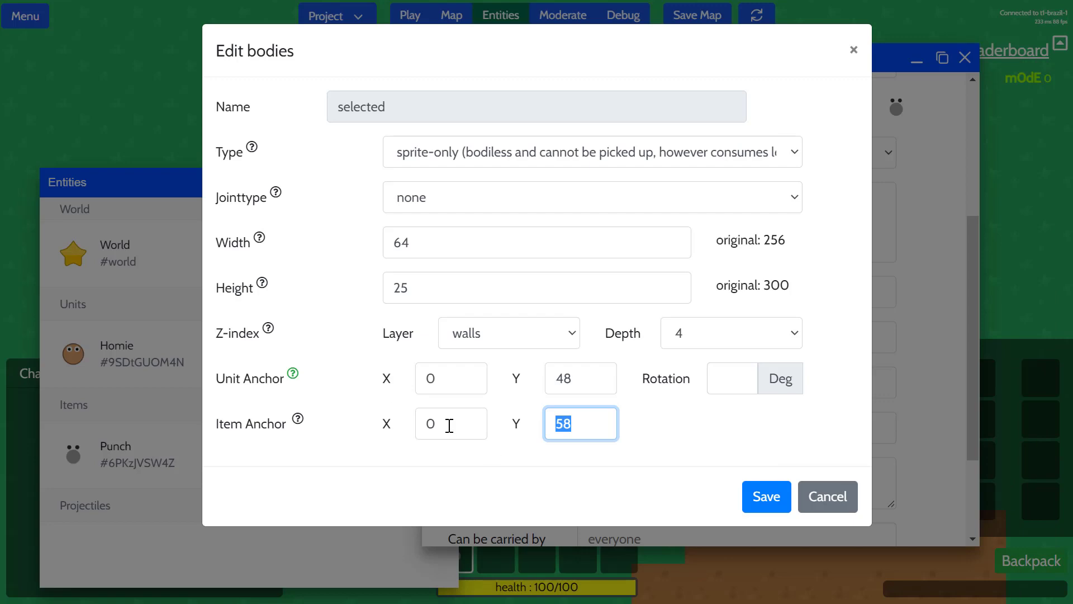
pyautogui.moveTo(450, 423); pyautogui.dragTo(312, 426)
pyautogui.write('50')
pyautogui.press('Tab')
pyautogui.write('50')
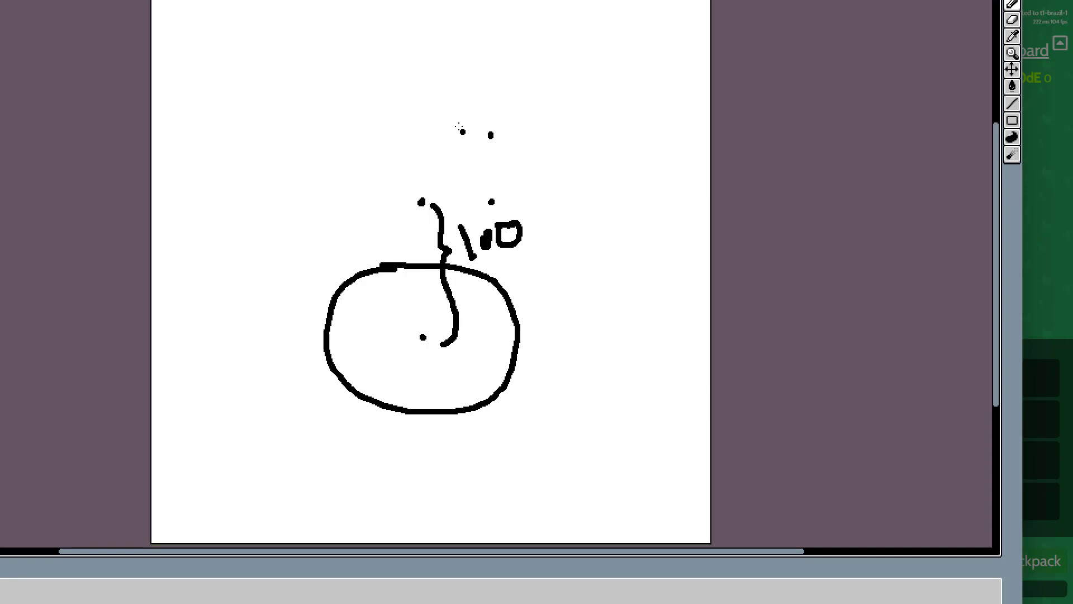
# In the sketch, circle the hand point, draw a red line to the body centre and a blue stepped line to the hand.
pyautogui.moveTo(481, 128)
pyautogui.mouseDown()
pyautogui.moveTo(468, 120)
pyautogui.moveTo(492, 108)
pyautogui.mouseUp()
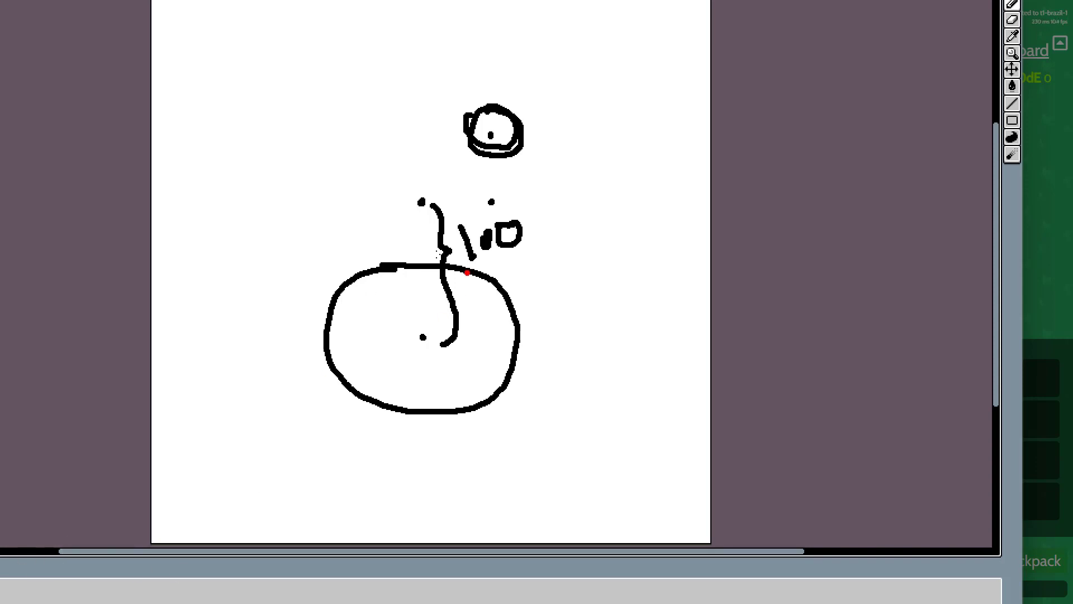
pyautogui.moveTo(419, 203); pyautogui.dragTo(426, 331)
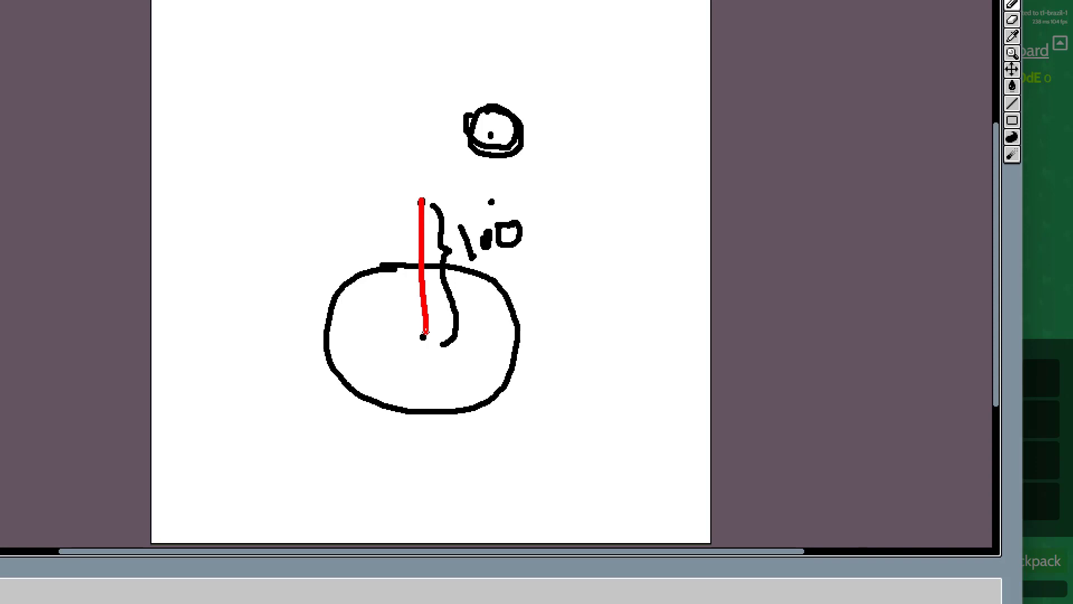
pyautogui.click(468, 251)
pyautogui.moveTo(423, 199)
pyautogui.mouseDown()
pyautogui.moveTo(475, 202)
pyautogui.moveTo(493, 136)
pyautogui.mouseUp()
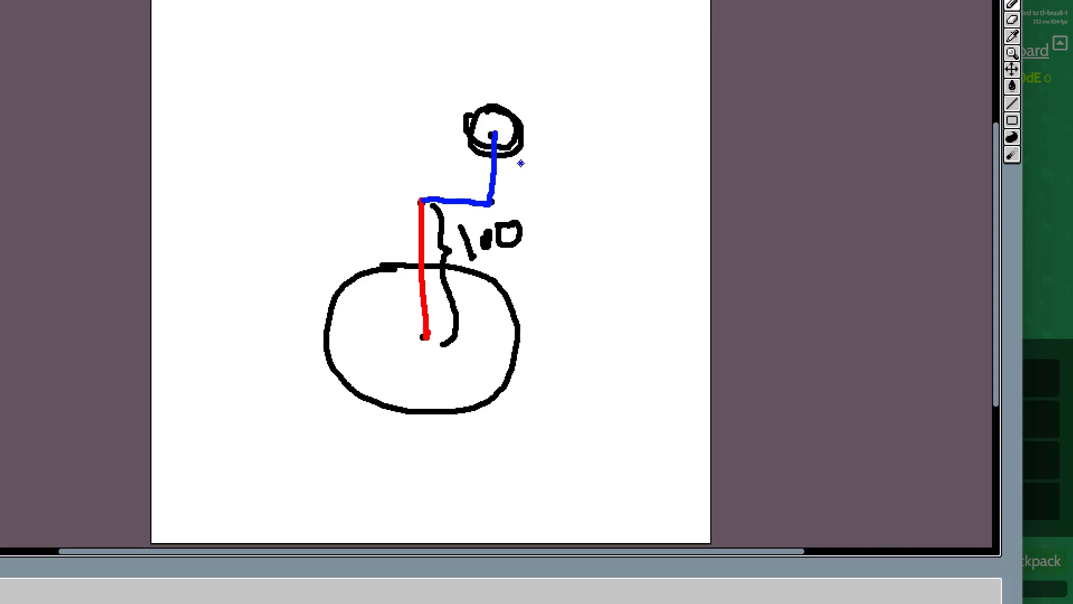
pyautogui.moveTo(528, 162)
pyautogui.mouseDown()
pyautogui.moveTo(516, 187)
pyautogui.moveTo(552, 165)
pyautogui.mouseUp()
pyautogui.moveTo(458, 210)
pyautogui.mouseDown()
pyautogui.moveTo(442, 225)
pyautogui.moveTo(476, 211)
pyautogui.mouseUp()
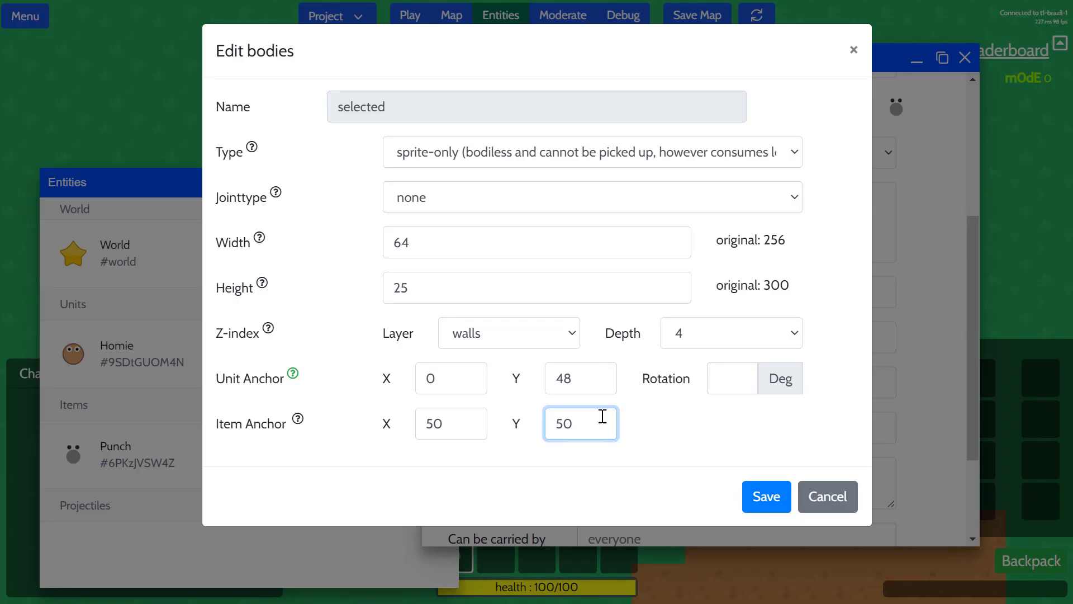
# Set the unit anchor's Y value to 100 in the selected body's settings.
pyautogui.click(596, 381)
pyautogui.doubleClick(596, 382)
pyautogui.write('100')
pyautogui.press('Tab')
pyautogui.click(645, 450)
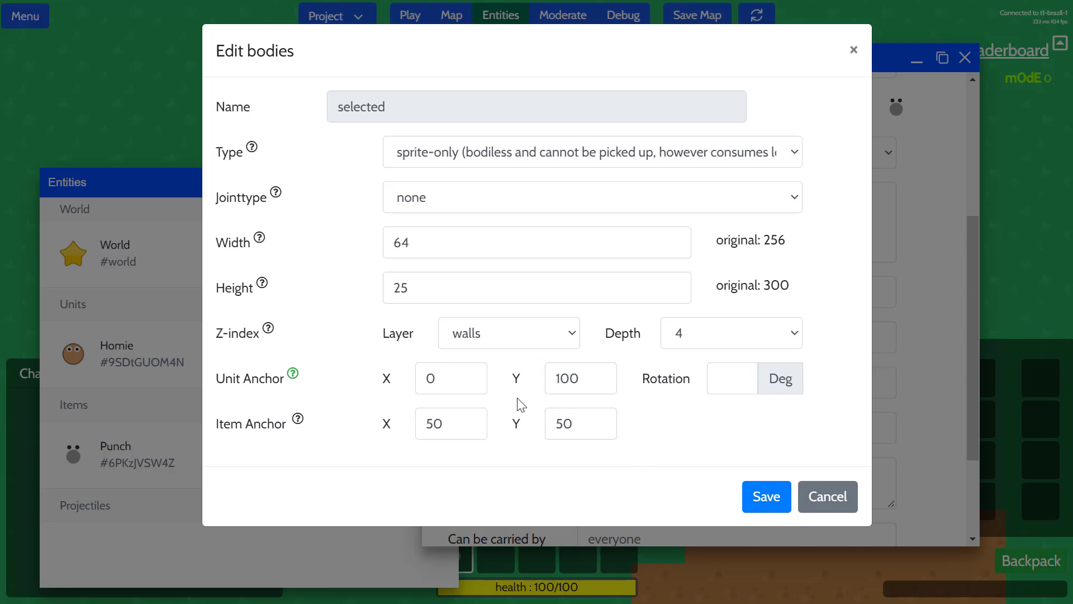
# Set the selected body's item anchor to X 0 and Y 0.
pyautogui.doubleClick(580, 377)
pyautogui.doubleClick(455, 423)
pyautogui.write('0')
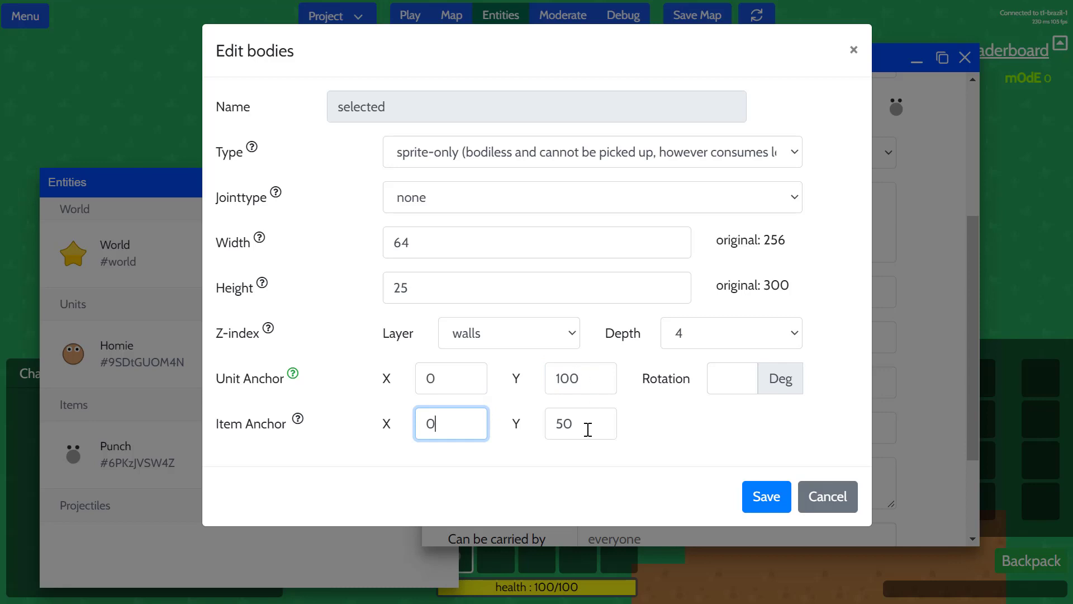
pyautogui.moveTo(588, 429); pyautogui.dragTo(421, 404)
pyautogui.write('0')
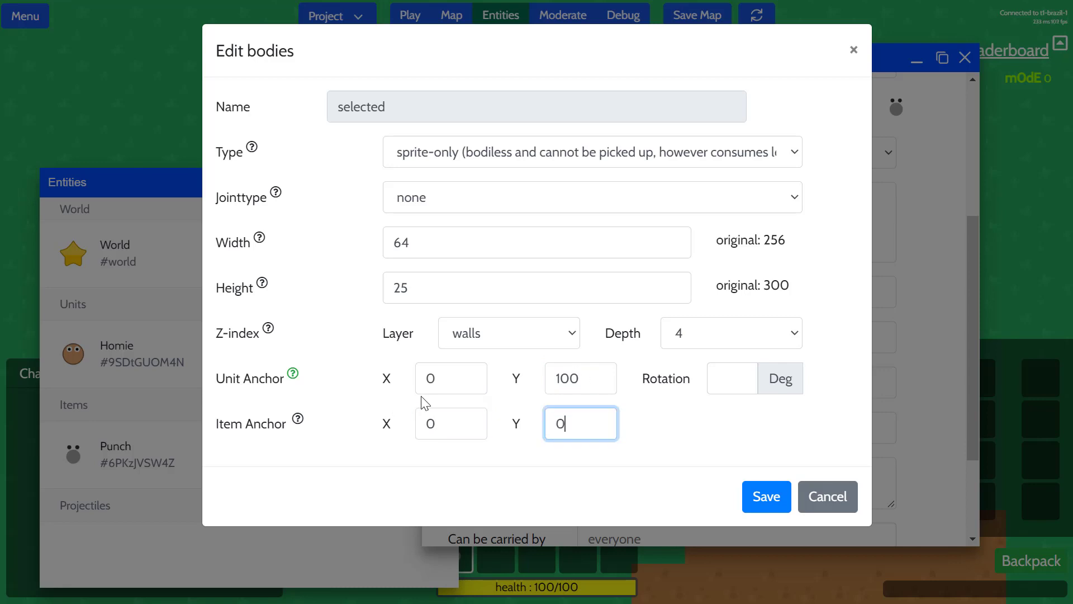
# Set the selected body's unit anchor Y value to 40.
pyautogui.moveTo(580, 379); pyautogui.dragTo(489, 348)
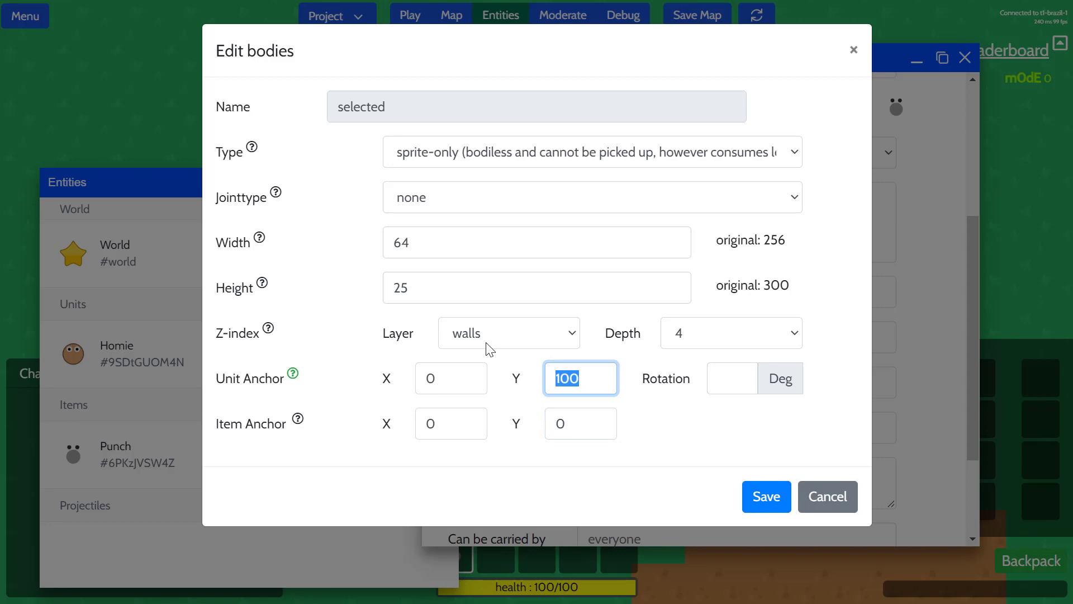
pyautogui.write('50')
pyautogui.press('BackSpace')
pyautogui.press('BackSpace')
pyautogui.write('40')
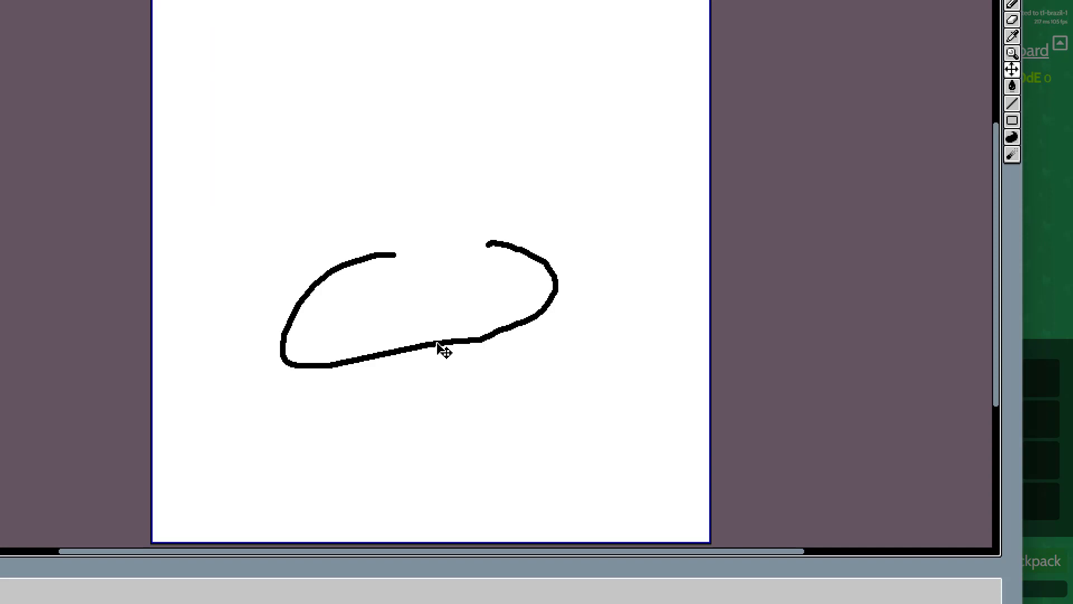
# Undo the misshapen outline in the drawing program and redraw the unit's round body.
pyautogui.hotkey('ctrl', 'z')
pyautogui.moveTo(416, 283)
pyautogui.mouseDown()
pyautogui.moveTo(311, 366)
pyautogui.moveTo(395, 261)
pyautogui.moveTo(368, 259)
pyautogui.mouseUp()
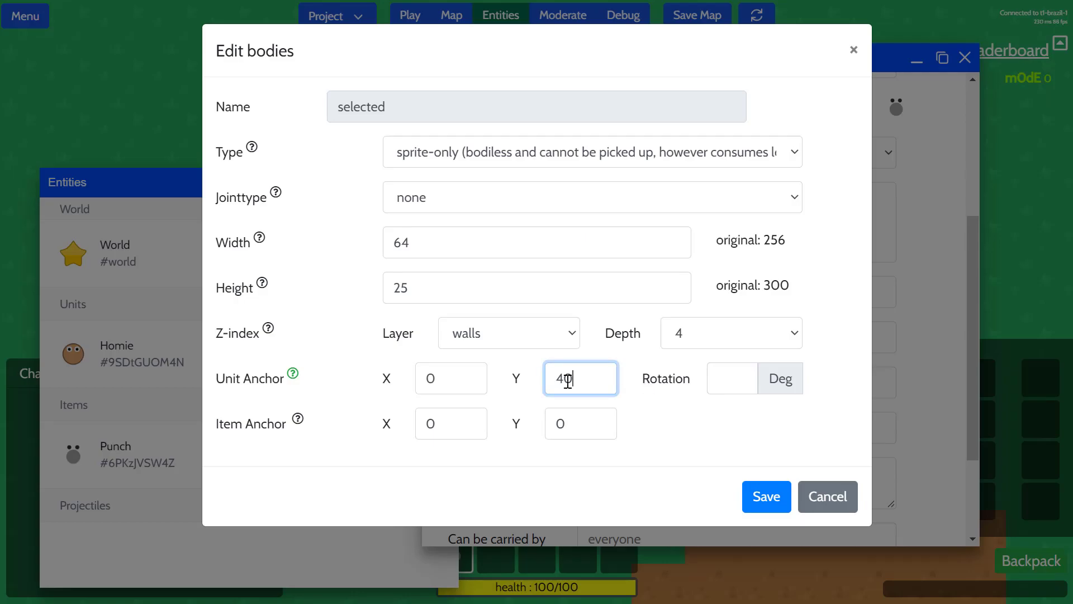
pyautogui.click(367, 366)
pyautogui.click(455, 423)
pyautogui.click(556, 428)
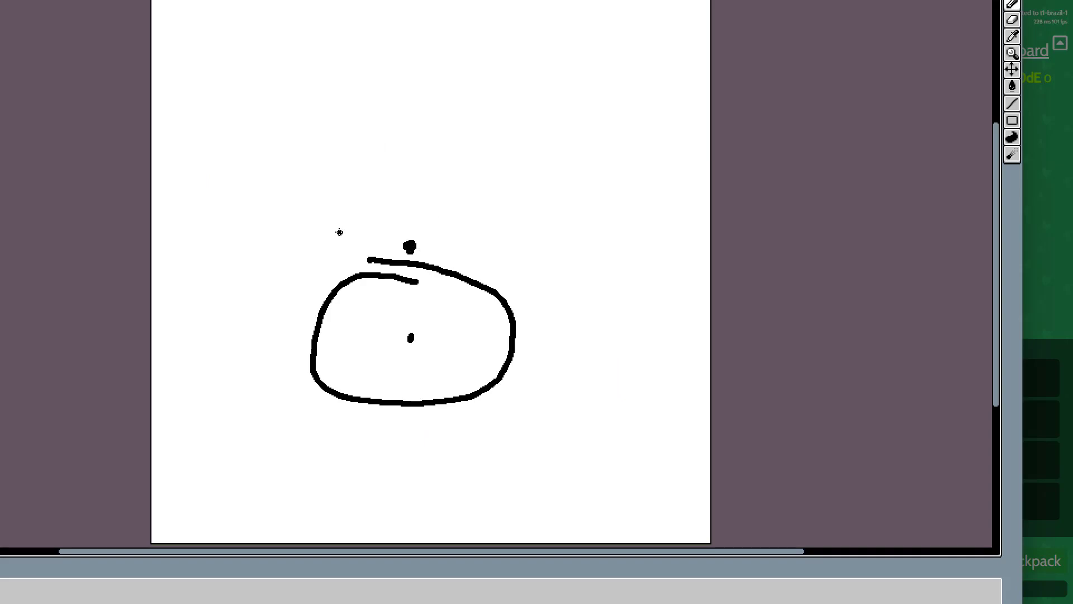
# Sketch a rectangle just above the body holding two hand circles, and fill both hands with black.
pyautogui.moveTo(321, 220)
pyautogui.mouseDown()
pyautogui.moveTo(328, 275)
pyautogui.moveTo(517, 285)
pyautogui.moveTo(493, 209)
pyautogui.moveTo(310, 208)
pyautogui.moveTo(337, 246)
pyautogui.moveTo(340, 230)
pyautogui.mouseUp()
pyautogui.moveTo(479, 227); pyautogui.dragTo(467, 226)
pyautogui.press('g')
pyautogui.click(470, 246)
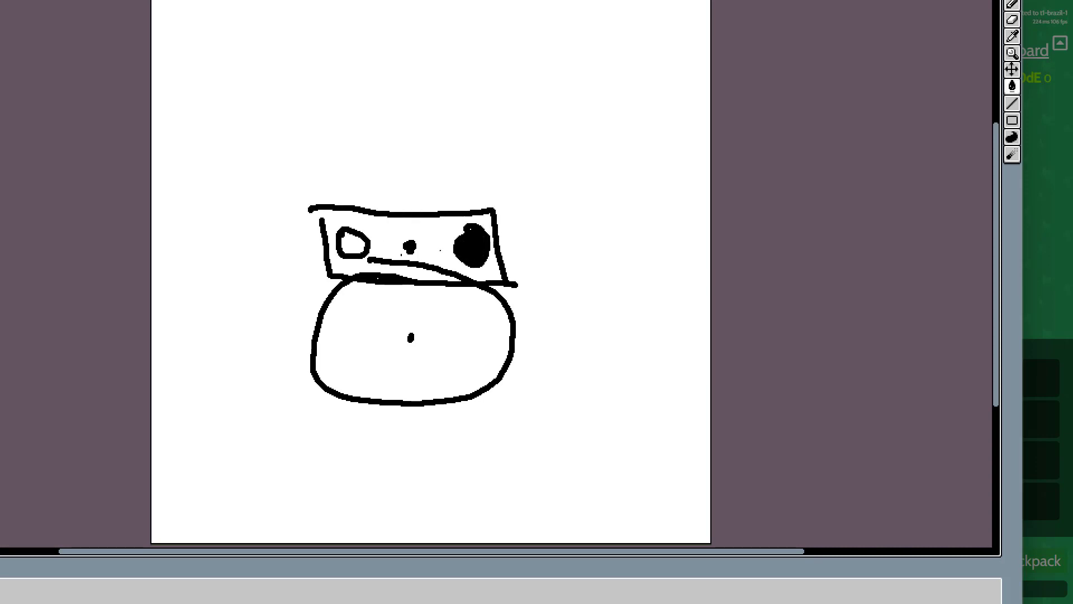
pyautogui.click(352, 246)
# Save the selected body's settings and the Punch item.
pyautogui.doubleClick(584, 423)
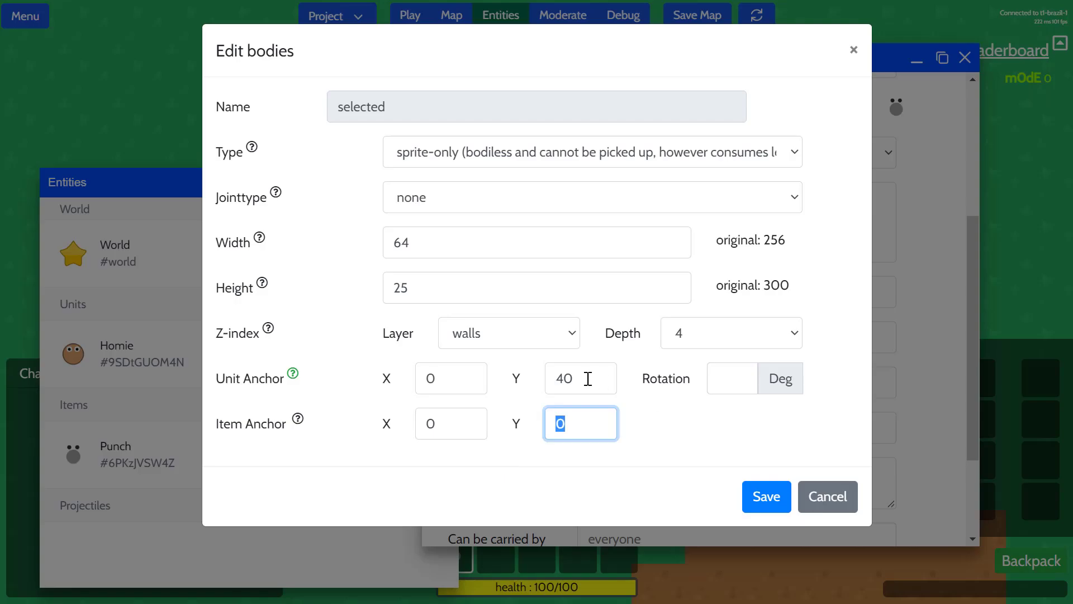
pyautogui.click(762, 495)
pyautogui.scroll(-3, 836, 249)
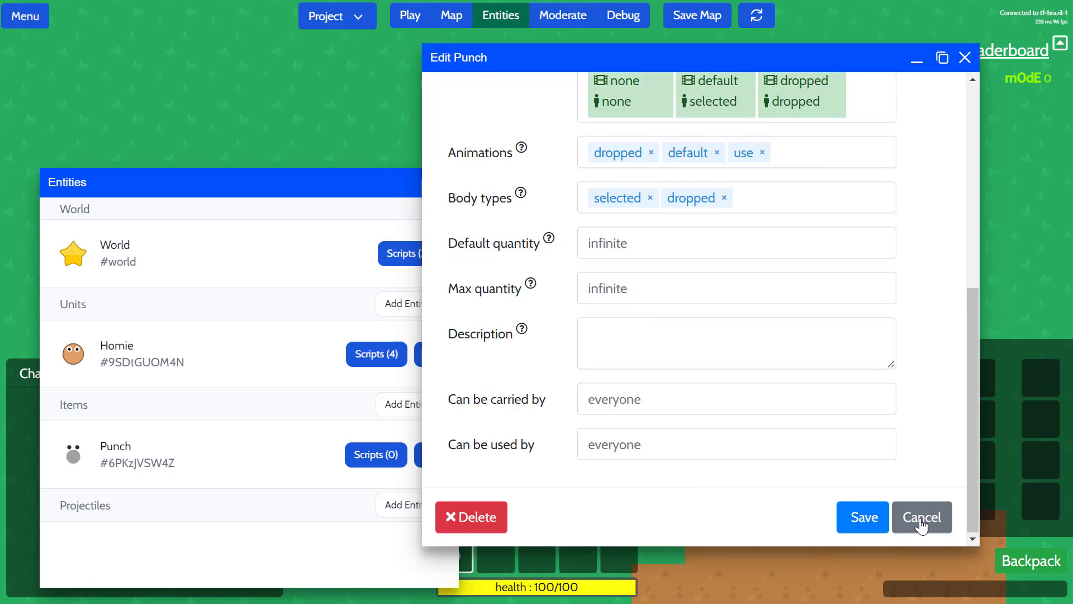
pyautogui.click(865, 525)
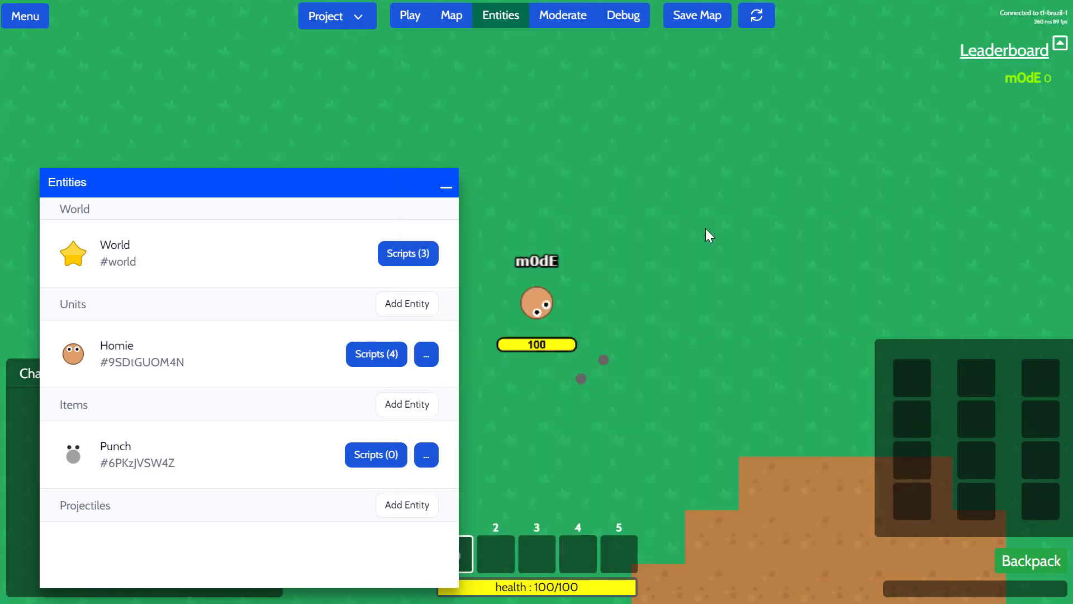
# Save and republish the game, reload the page and rejoin the game.
pyautogui.click(756, 16)
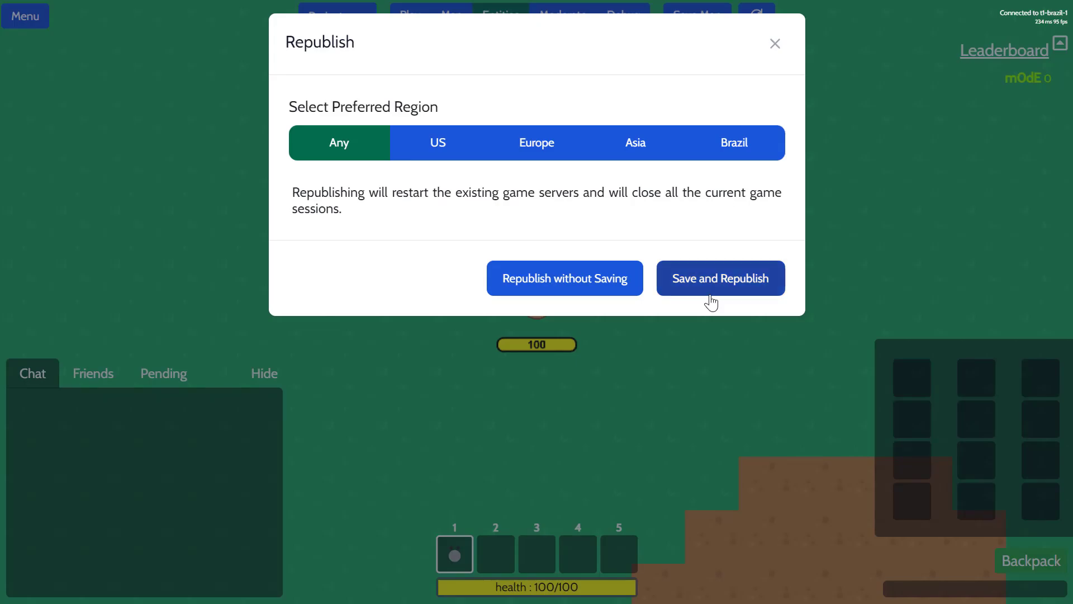
pyautogui.click(707, 281)
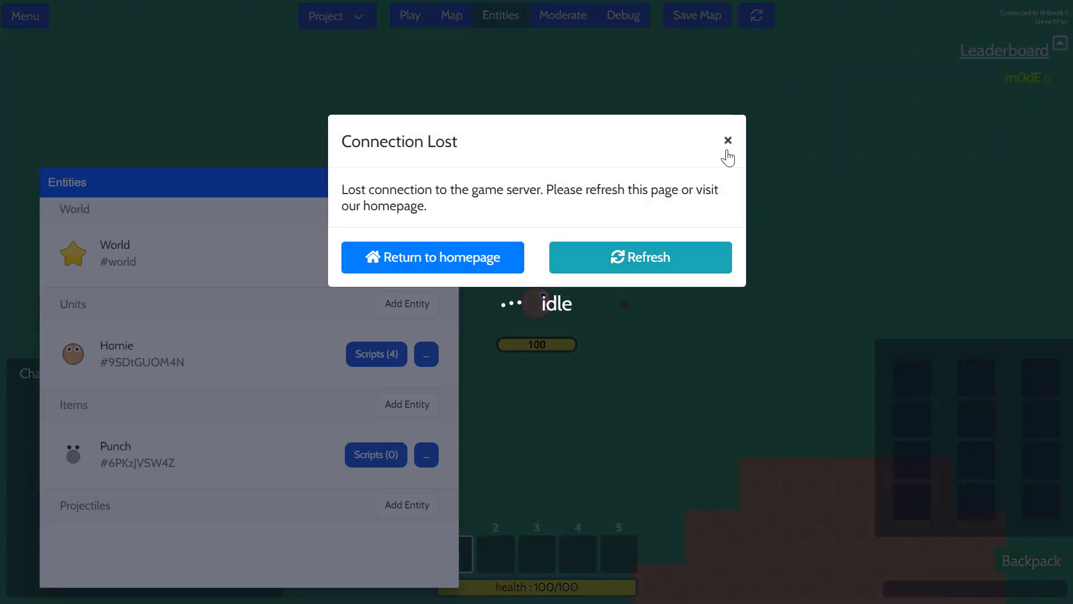
pyautogui.click(727, 150)
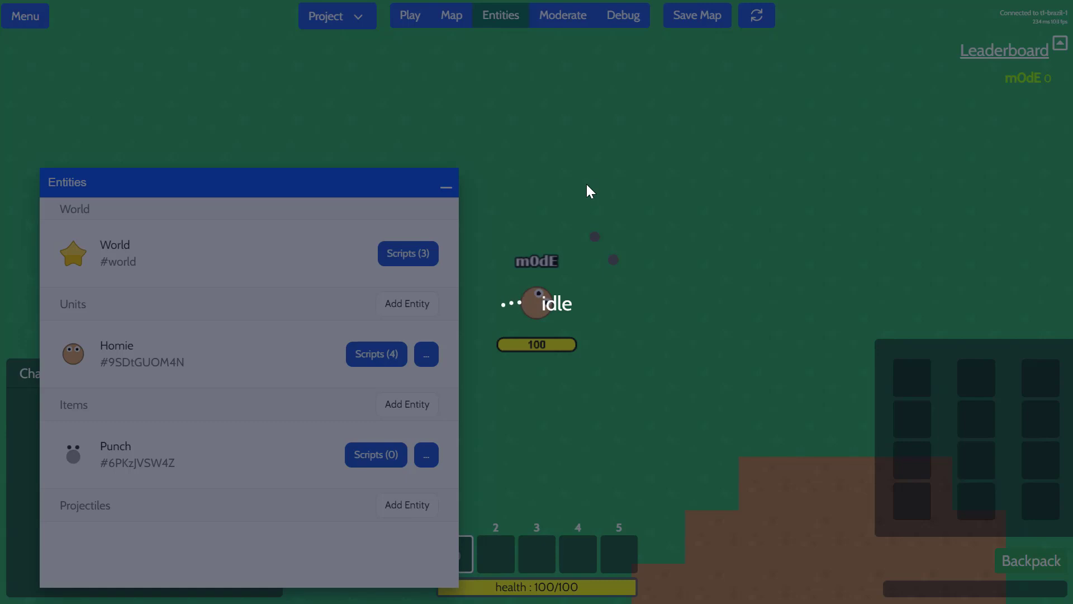
pyautogui.press('F5')
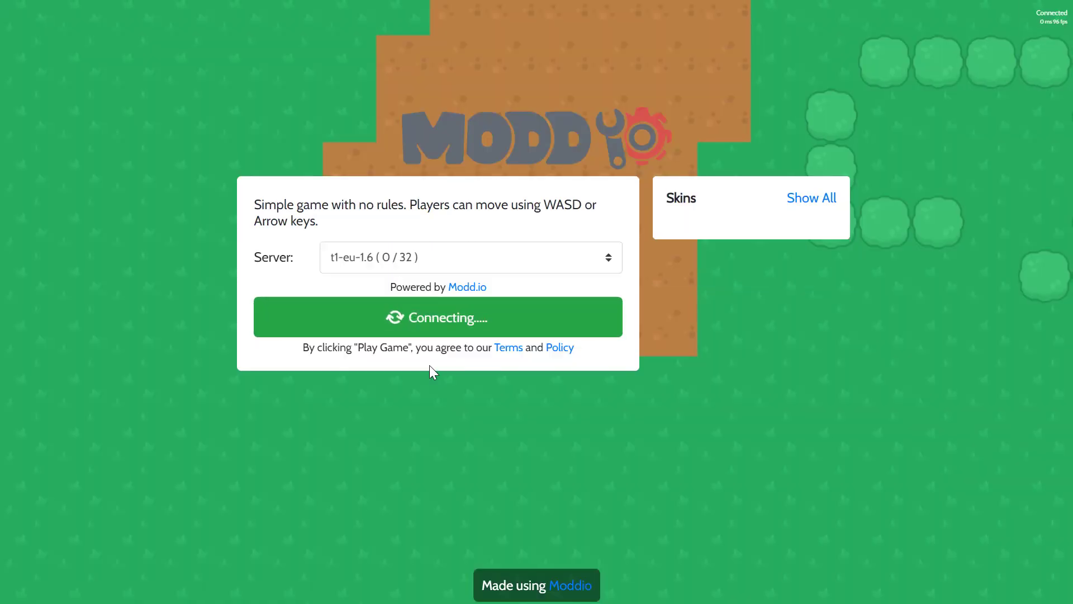
pyautogui.click(436, 335)
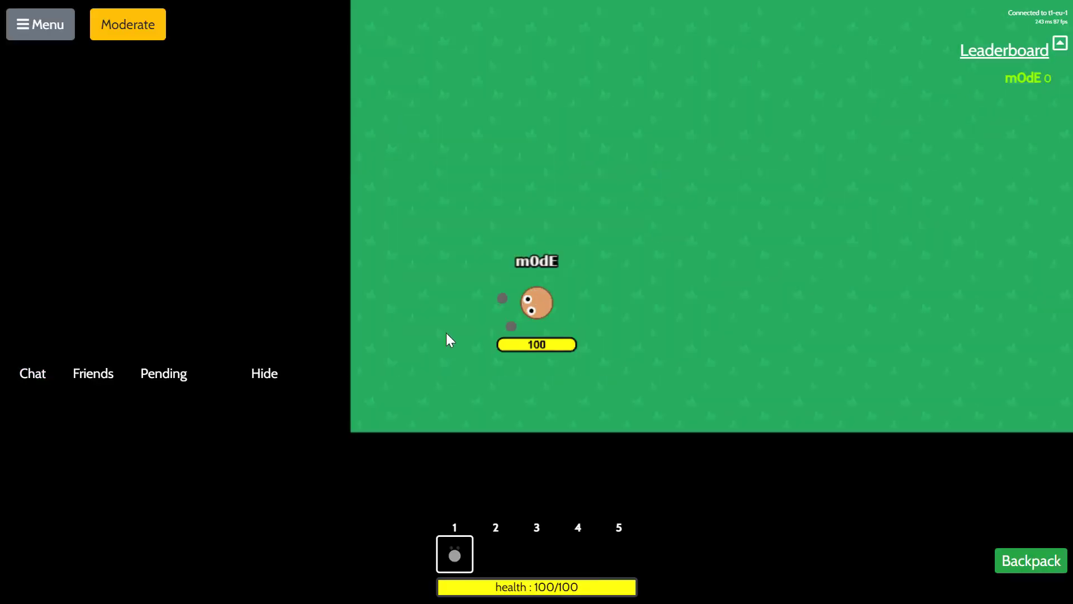
# Move the character around and check how the hands sit next to its body.
pyautogui.press('w')
pyautogui.press('d')
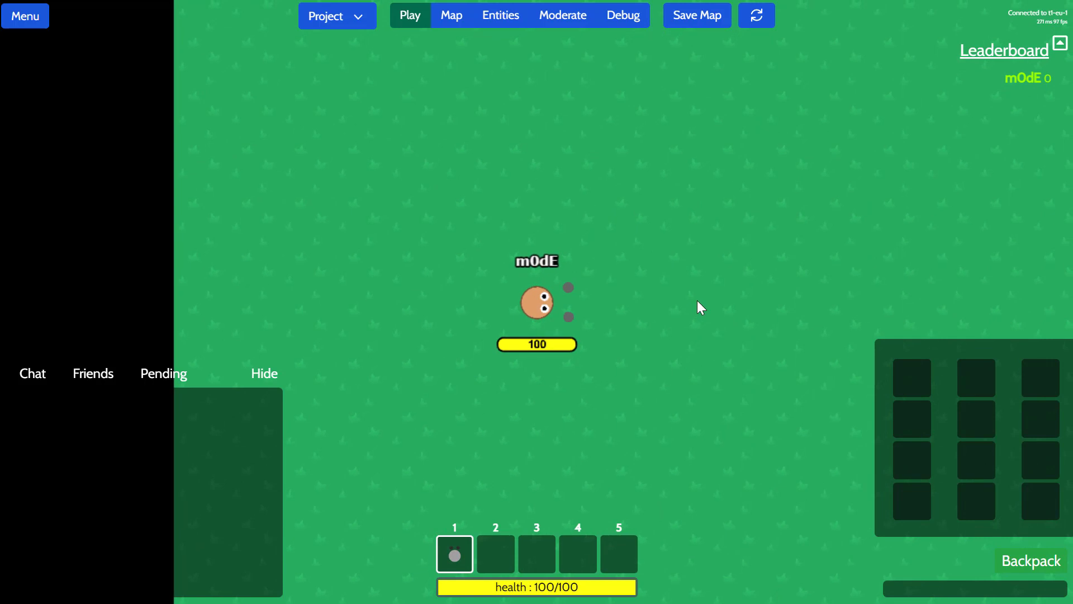
pyautogui.press('a')
pyautogui.press('w')
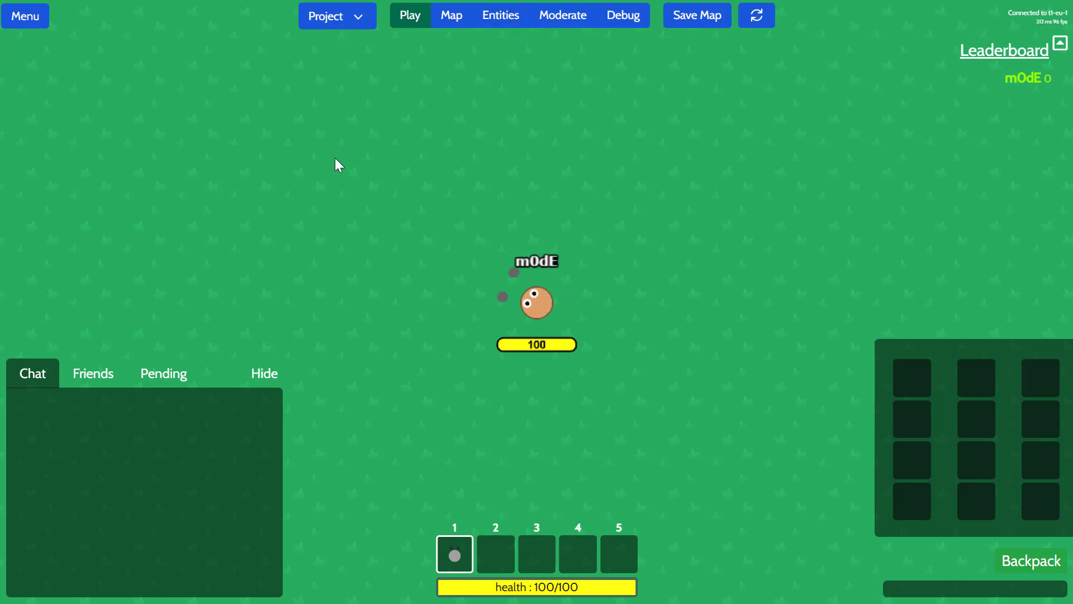
# Open the Punch item's effects and examine the OnCreate and OnDestroy settings, including the projectile type and sound options.
pyautogui.click(486, 15)
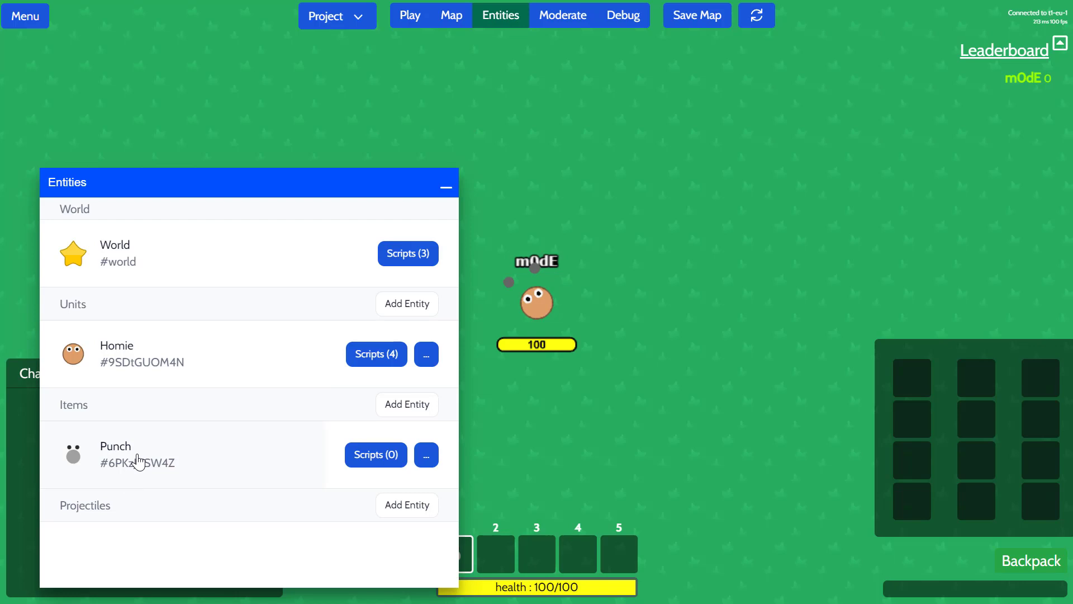
pyautogui.click(139, 461)
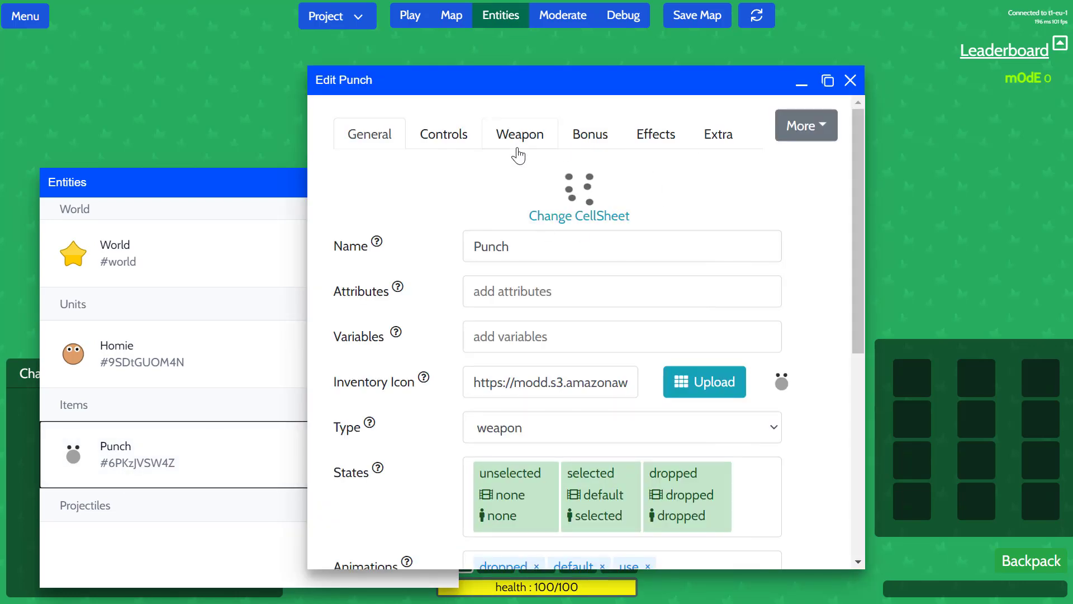
pyautogui.click(657, 137)
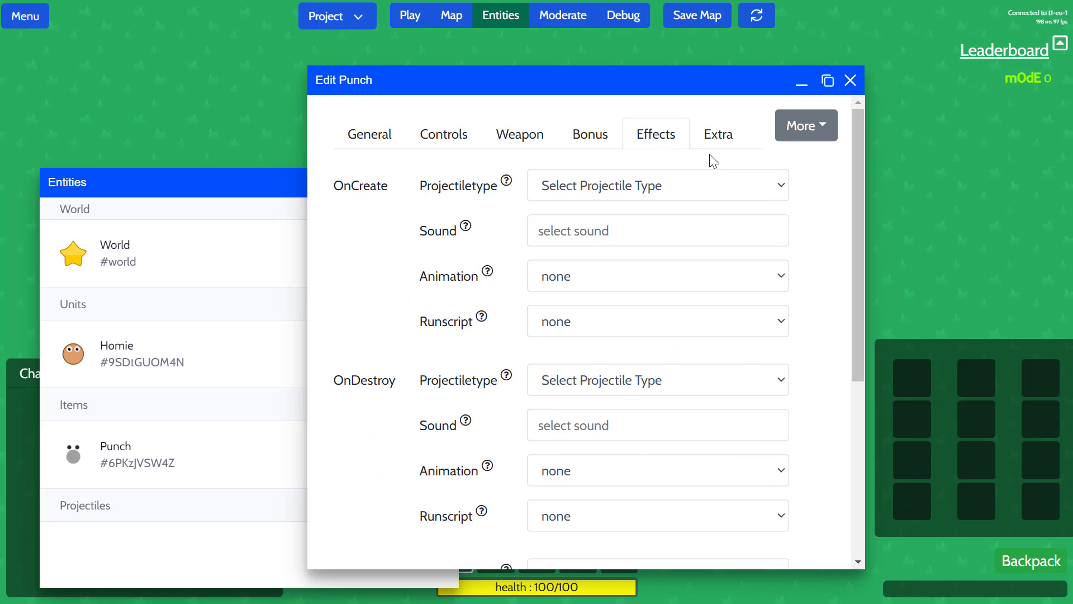
pyautogui.scroll(-1, 850, 196)
pyautogui.moveTo(850, 196); pyautogui.dragTo(850, 199)
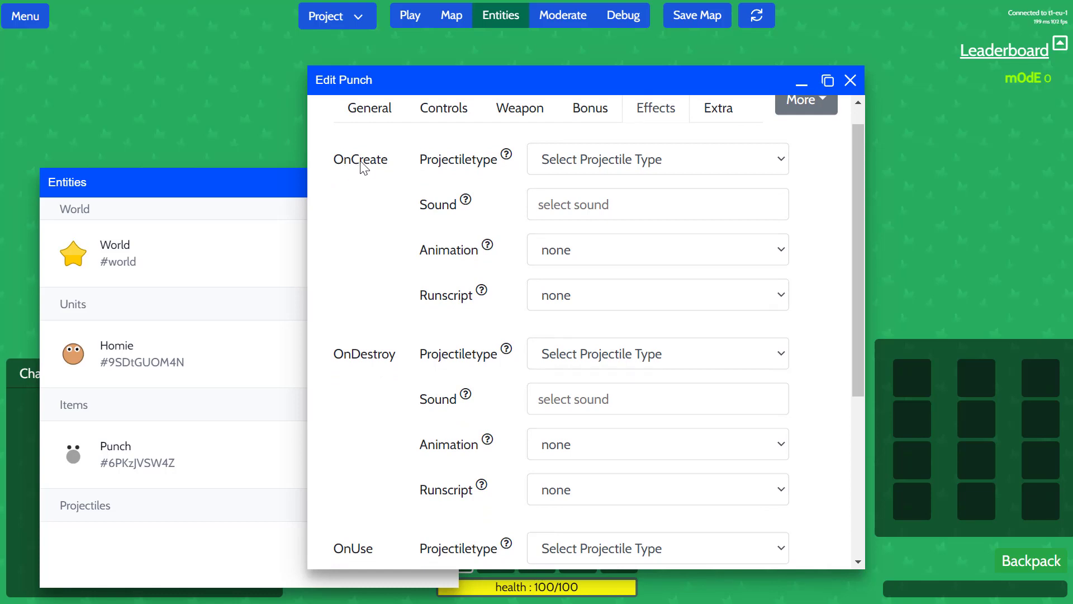
pyautogui.moveTo(337, 159); pyautogui.dragTo(373, 160)
pyautogui.click(423, 161)
pyautogui.click(578, 165)
pyautogui.click(577, 165)
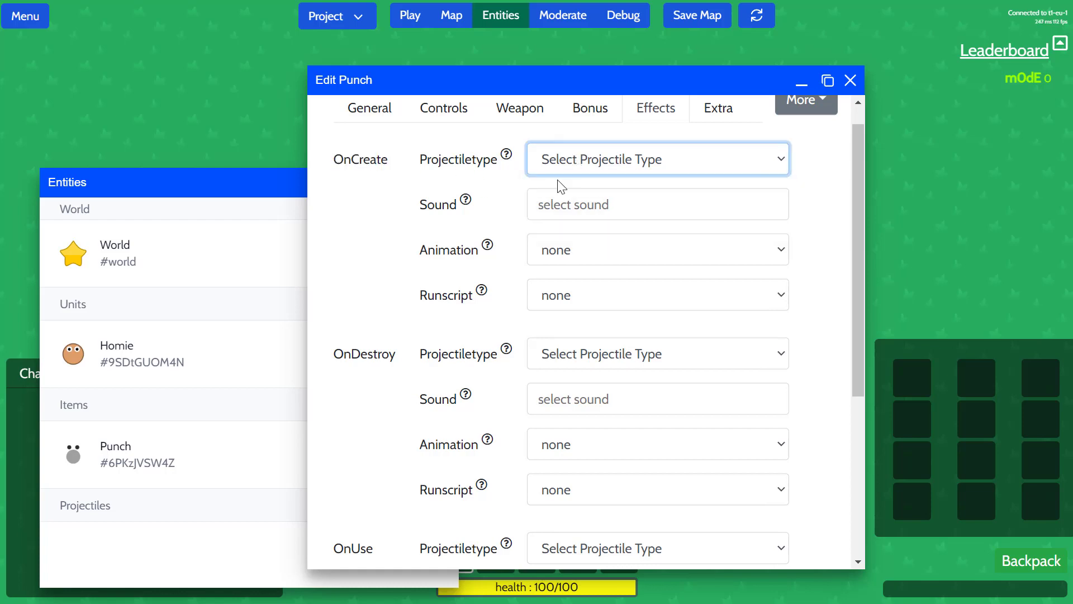
pyautogui.click(474, 221)
pyautogui.click(546, 204)
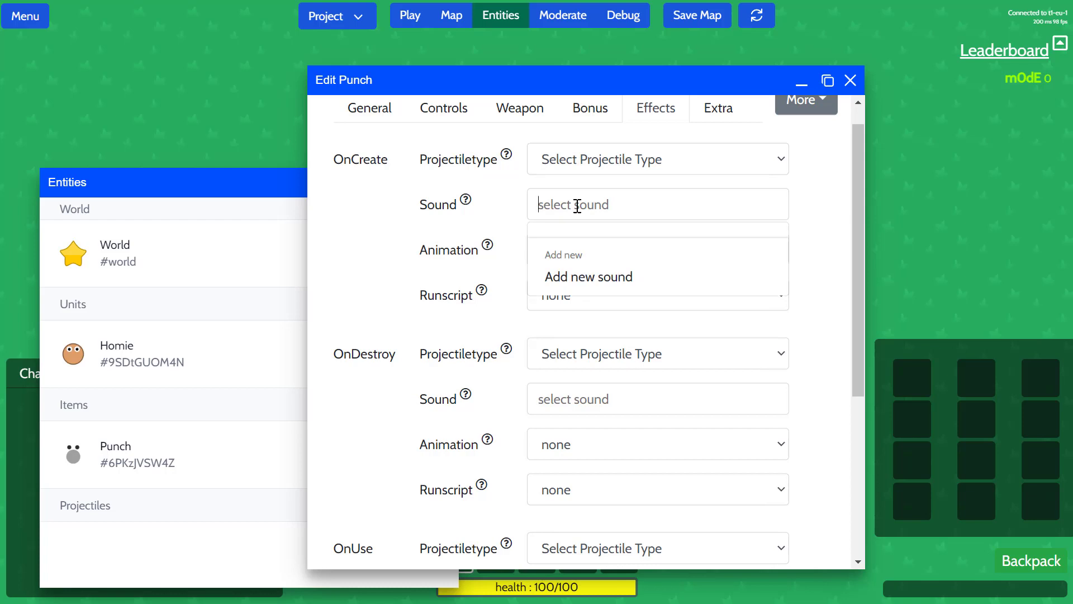
pyautogui.click(385, 253)
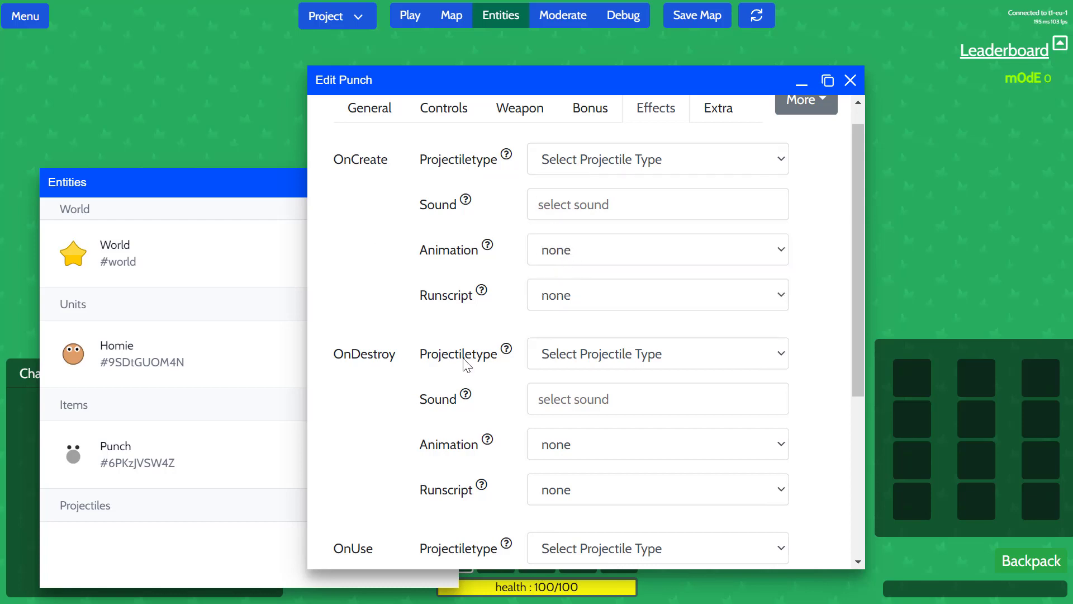
pyautogui.moveTo(335, 352); pyautogui.dragTo(479, 490)
pyautogui.click(445, 499)
pyautogui.scroll(-2, 447, 494)
pyautogui.scroll(-3, 446, 496)
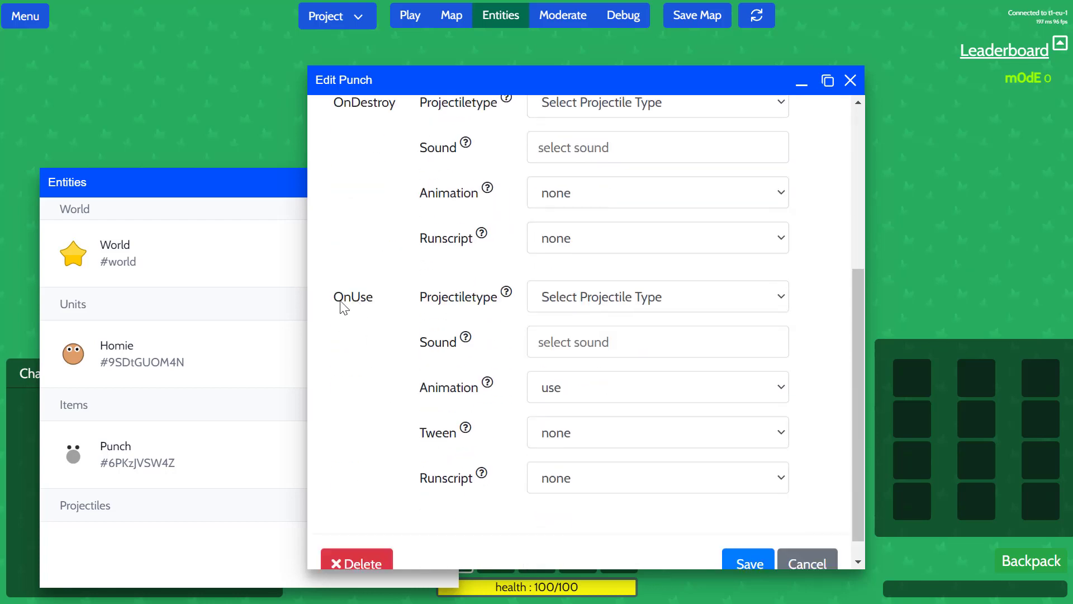
# Choose "use" as the Punch item's OnUse animation and save the item.
pyautogui.tripleClick(336, 297)
pyautogui.click(430, 478)
pyautogui.click(610, 391)
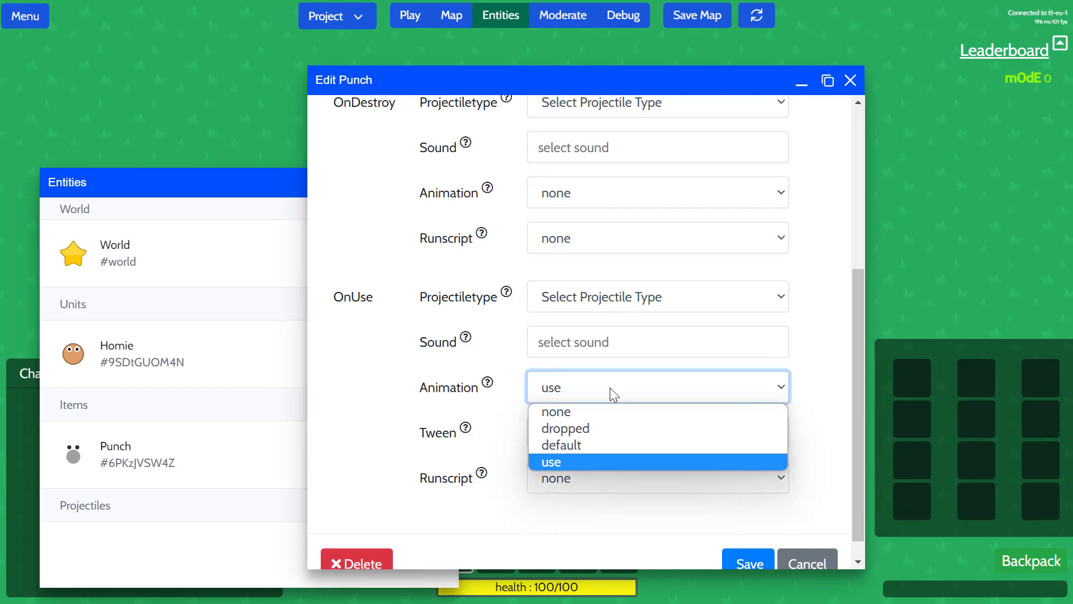
pyautogui.click(590, 461)
pyautogui.click(410, 402)
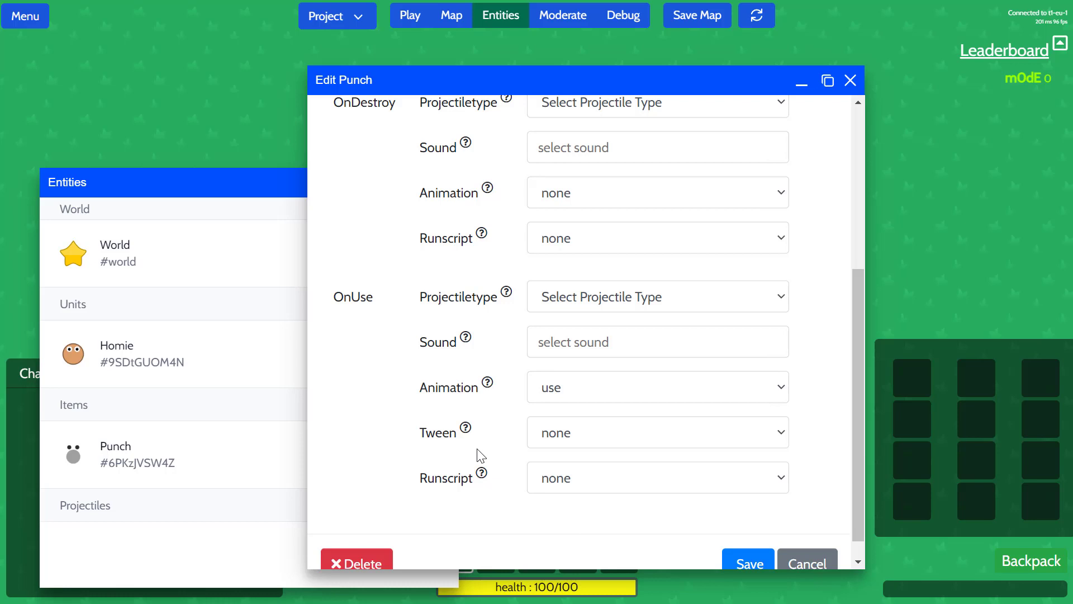
pyautogui.scroll(-1, 480, 456)
pyautogui.click(749, 541)
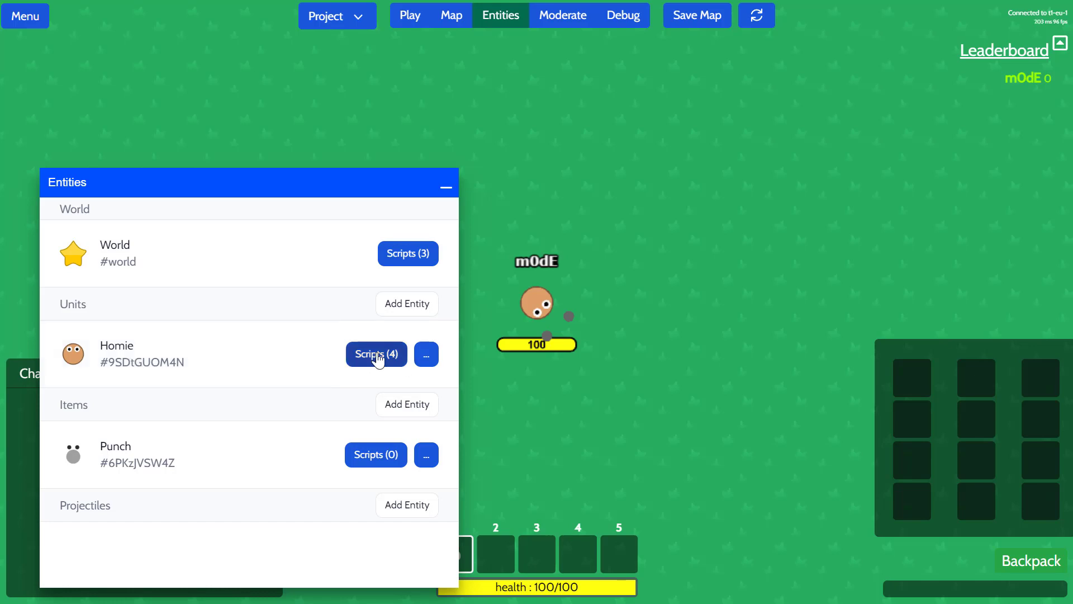
# Open the Homie unit's scripts and examine the actions for starting, stopping, picking up and dropping an item.
pyautogui.click(400, 357)
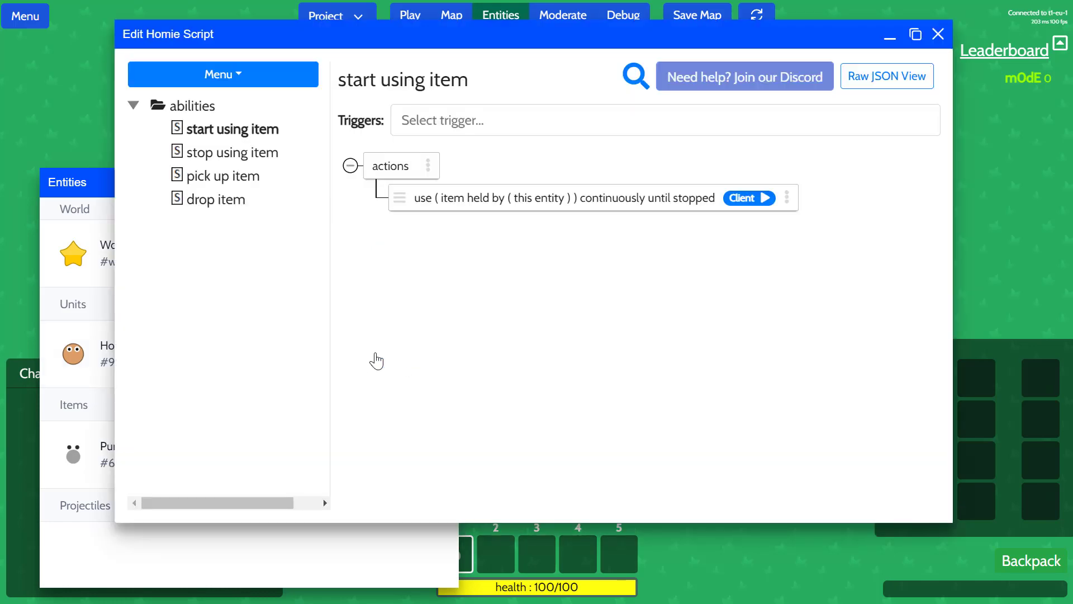
pyautogui.click(221, 132)
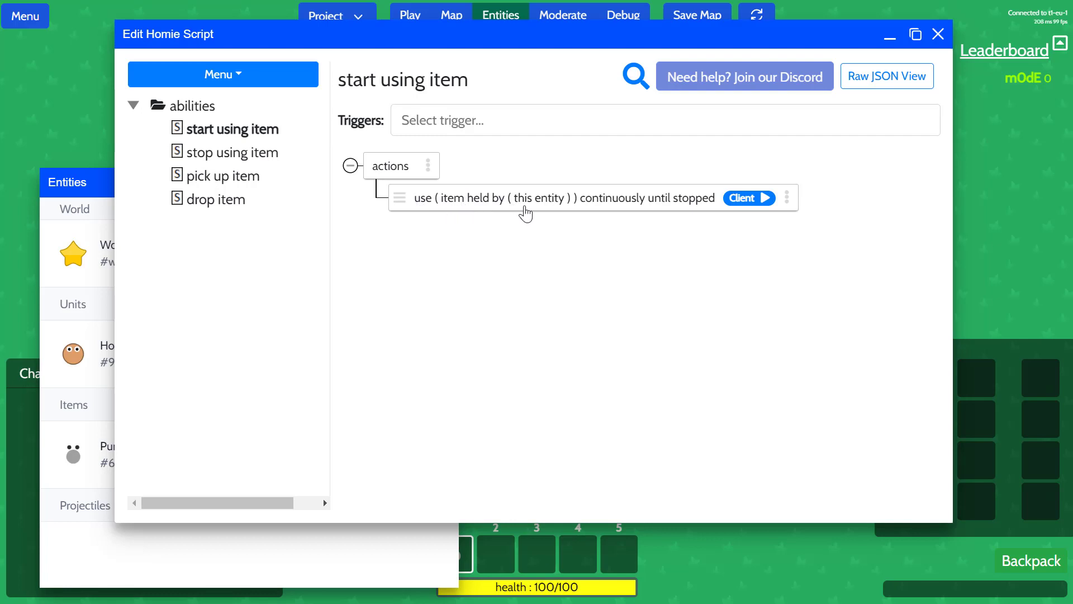
pyautogui.moveTo(270, 42); pyautogui.dragTo(393, 46)
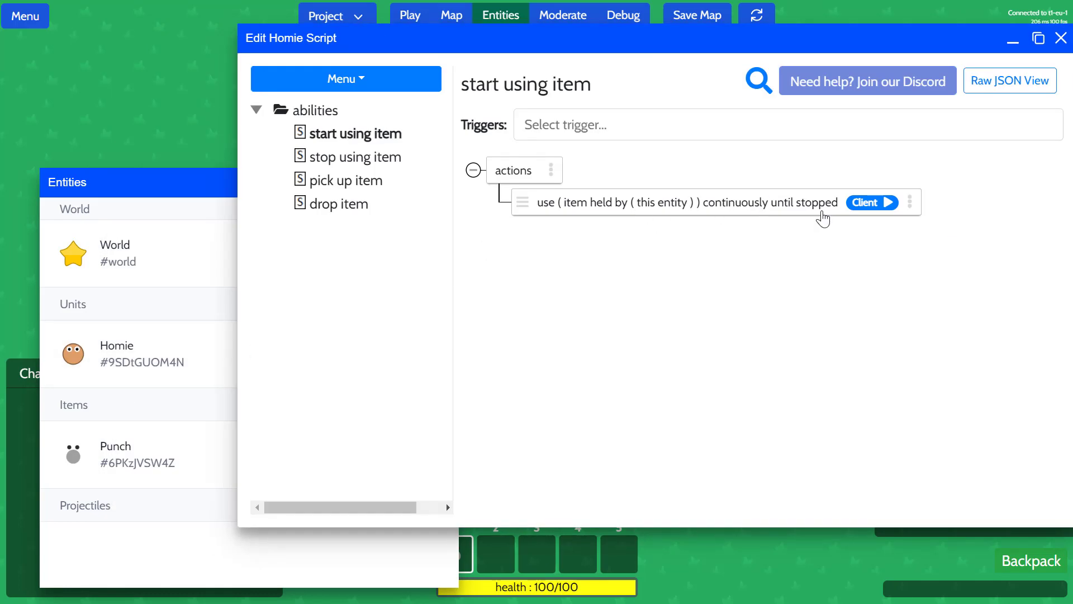
pyautogui.click(355, 159)
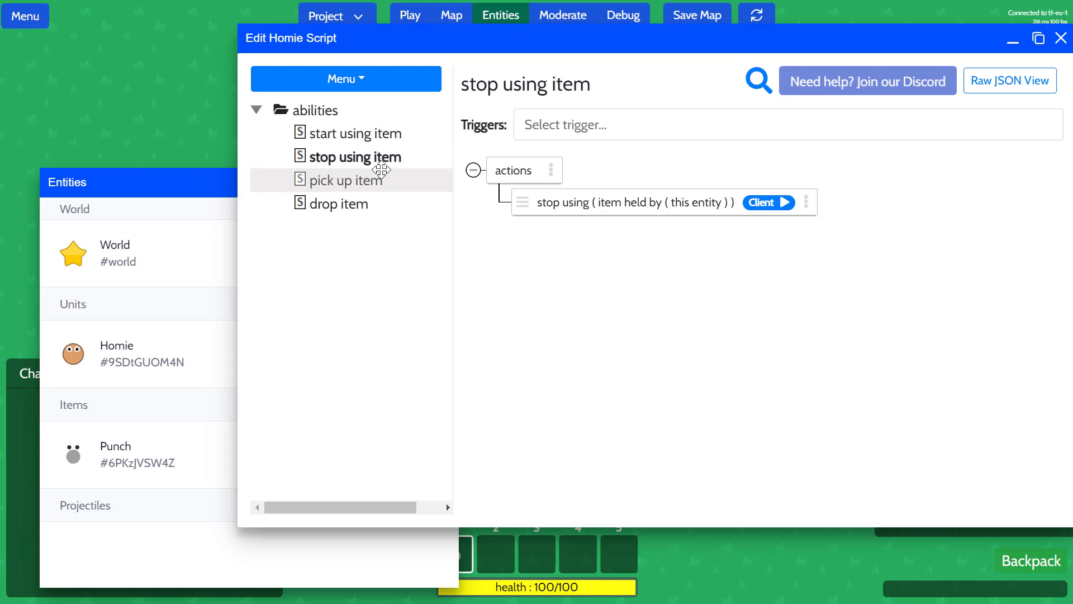
pyautogui.click(380, 181)
pyautogui.click(376, 205)
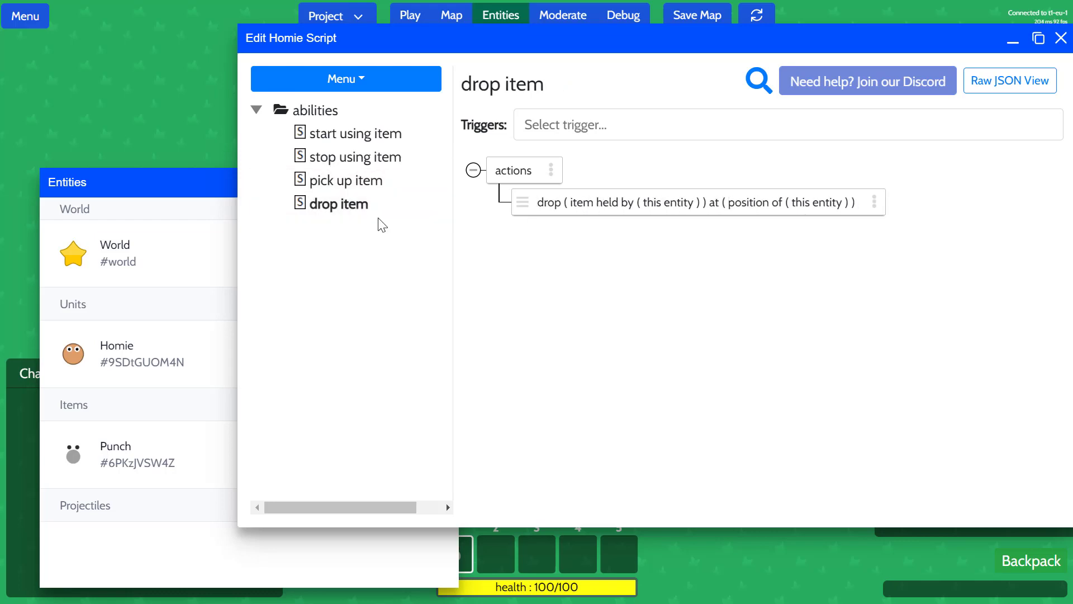
pyautogui.click(383, 136)
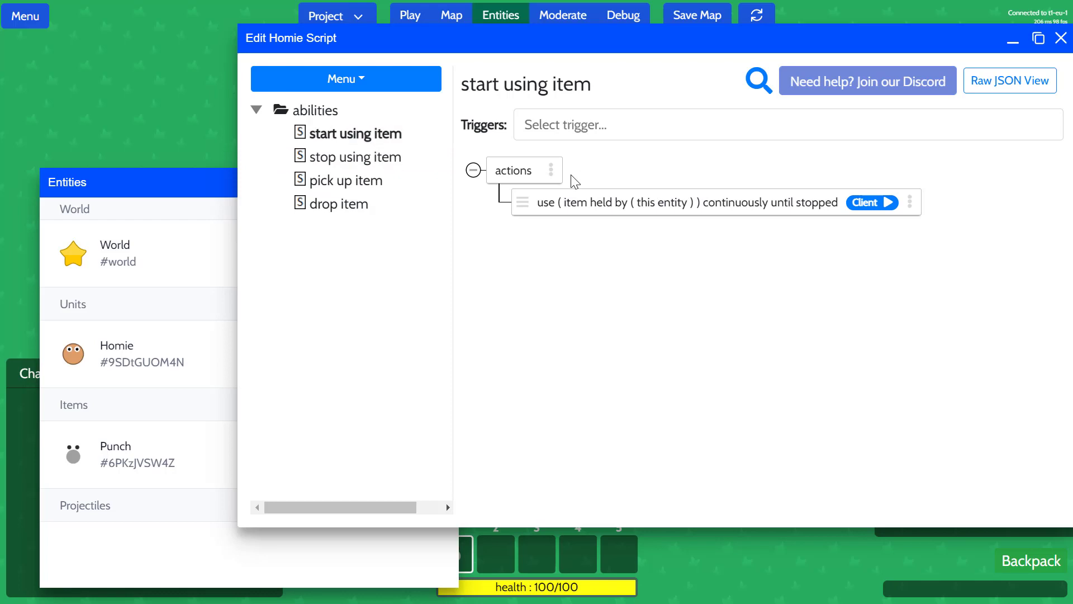
# Check which scripts the Homie unit's mouse left click keybinding runs on key down and key up, then close both Homie windows.
pyautogui.click(155, 362)
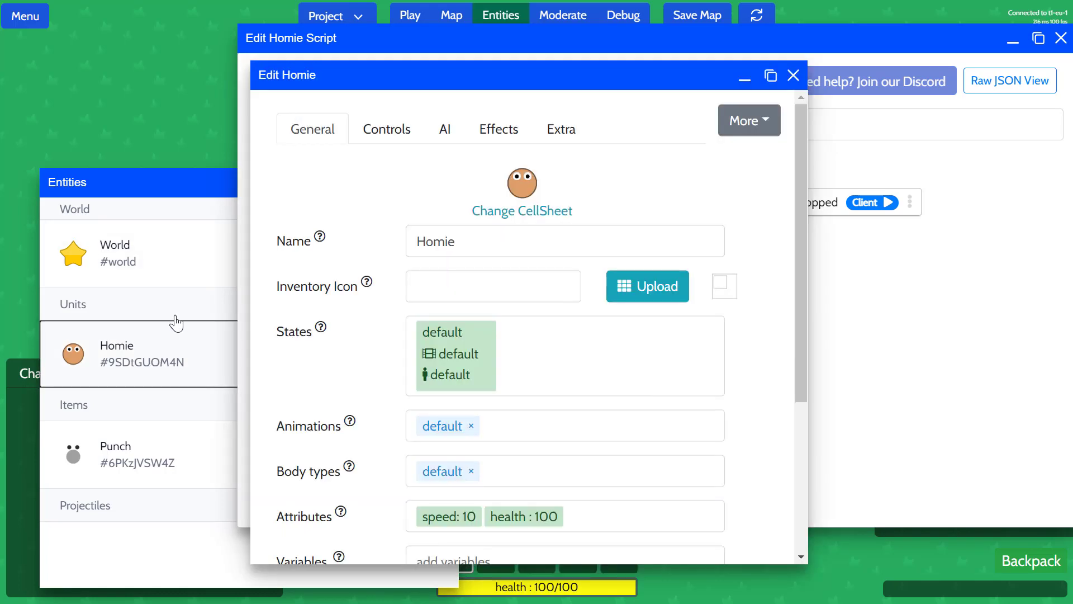
pyautogui.moveTo(374, 90); pyautogui.dragTo(582, 113)
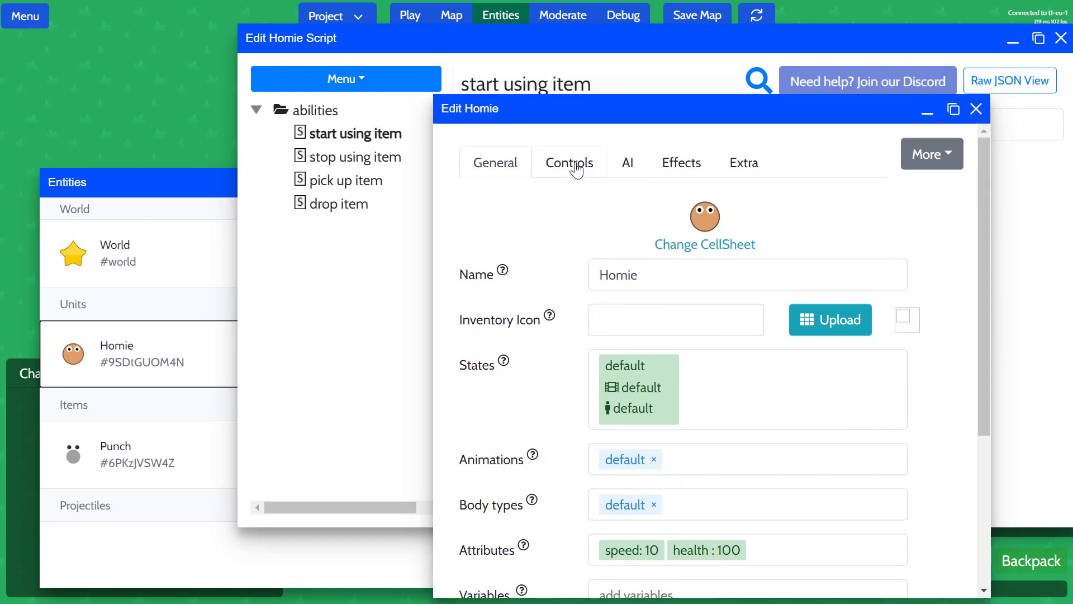
pyautogui.click(576, 168)
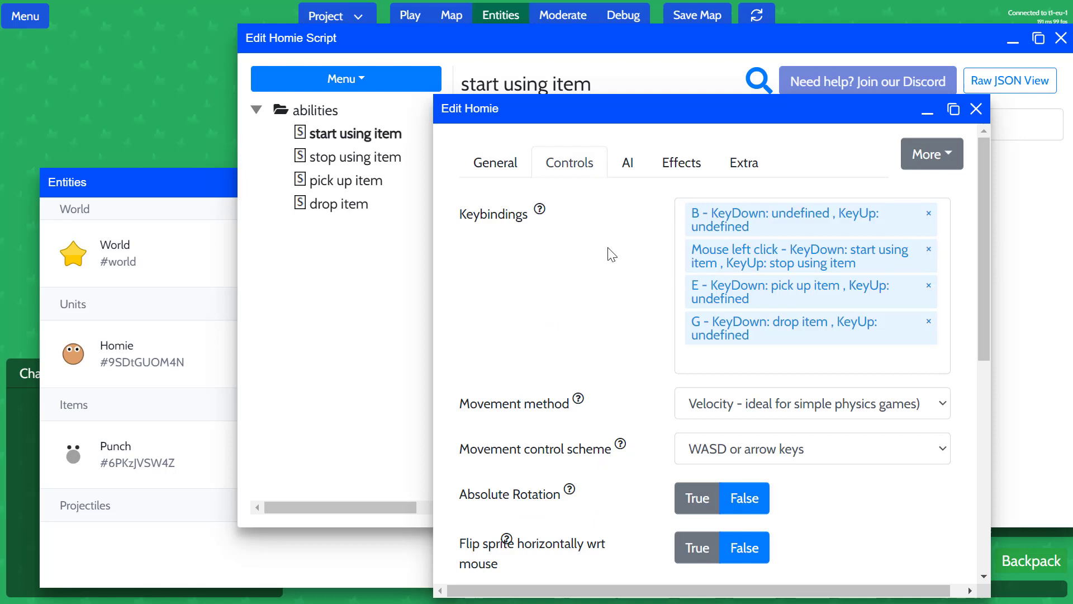
pyautogui.click(761, 260)
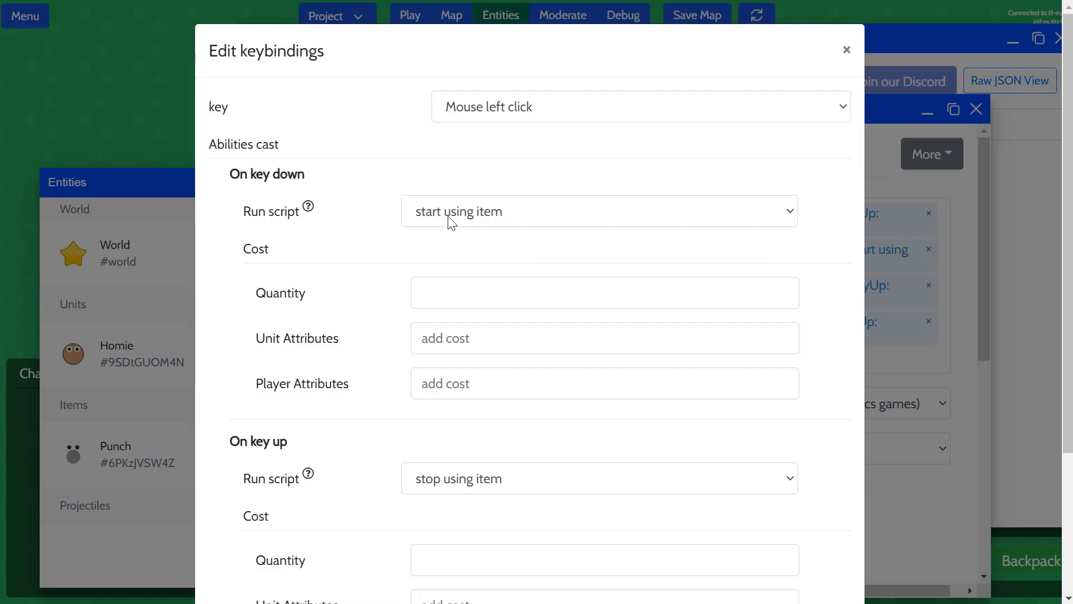
pyautogui.click(540, 221)
pyautogui.click(540, 221)
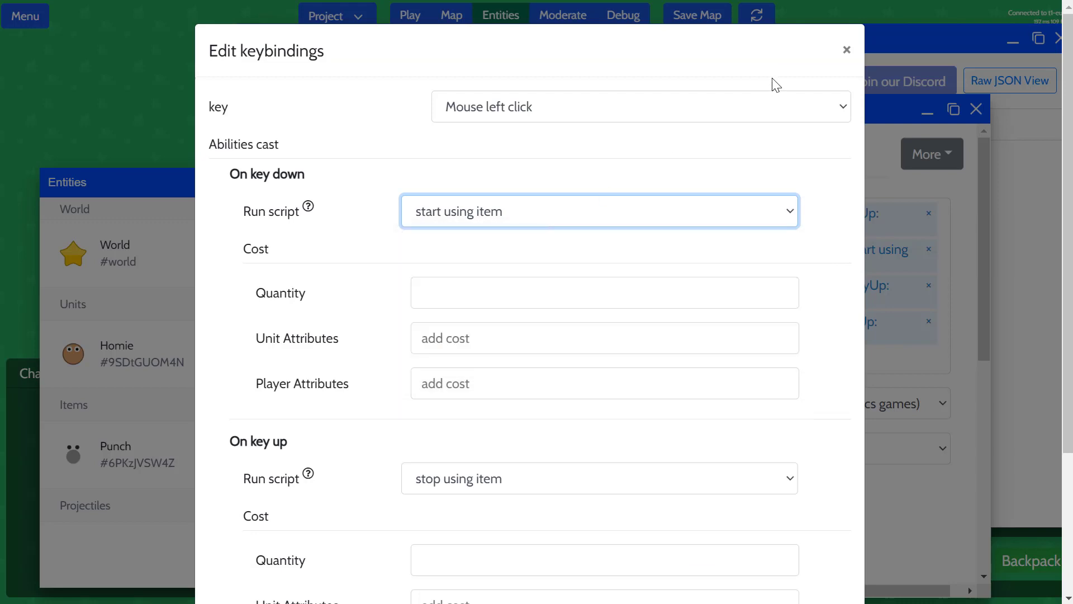
pyautogui.click(845, 50)
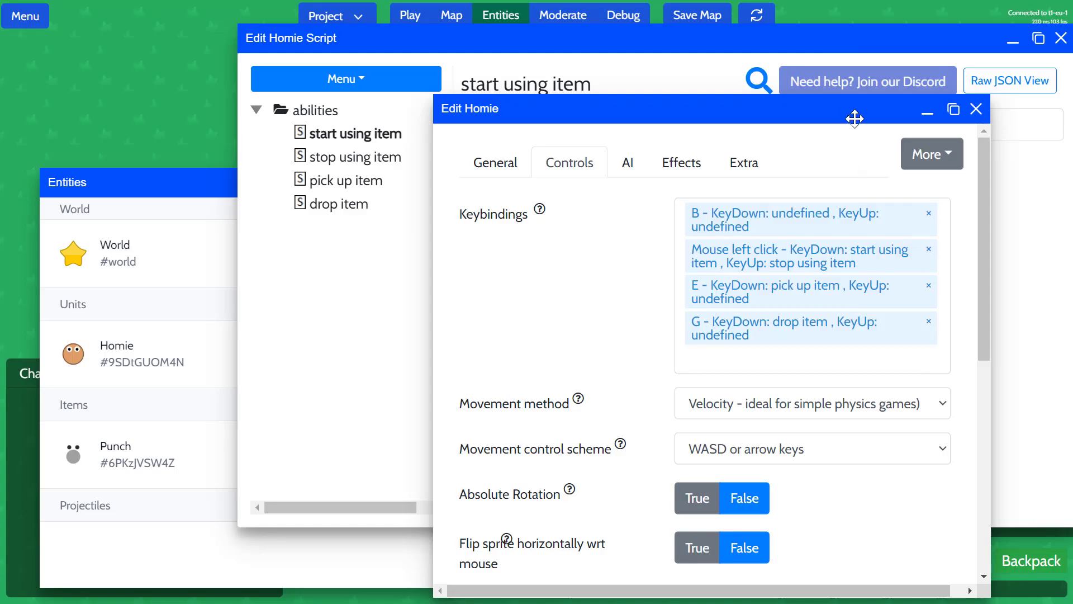
pyautogui.moveTo(853, 108); pyautogui.dragTo(848, 106)
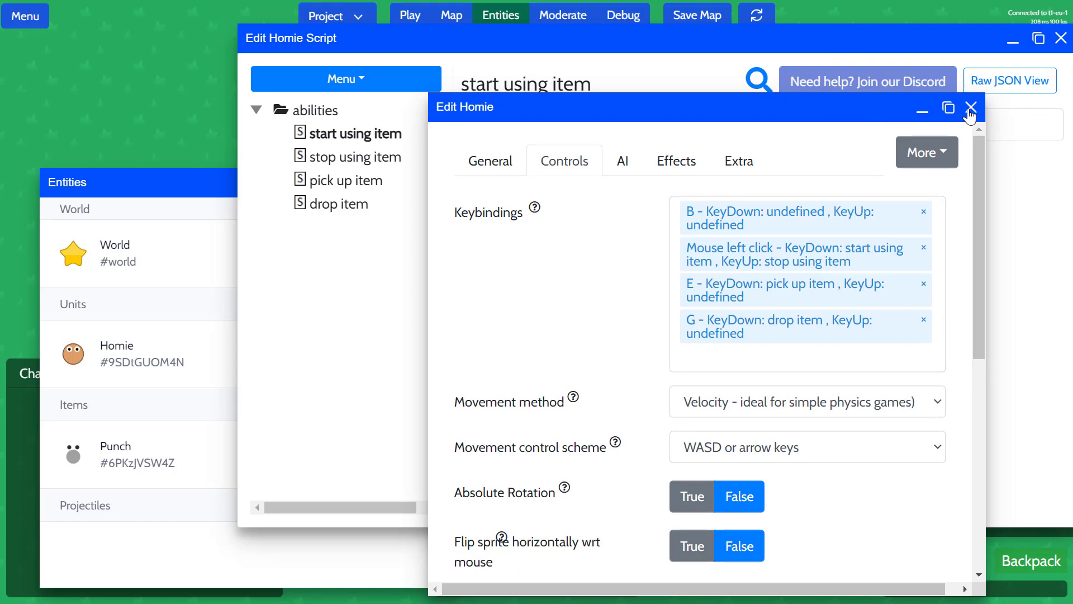
pyautogui.click(970, 108)
pyautogui.click(1060, 38)
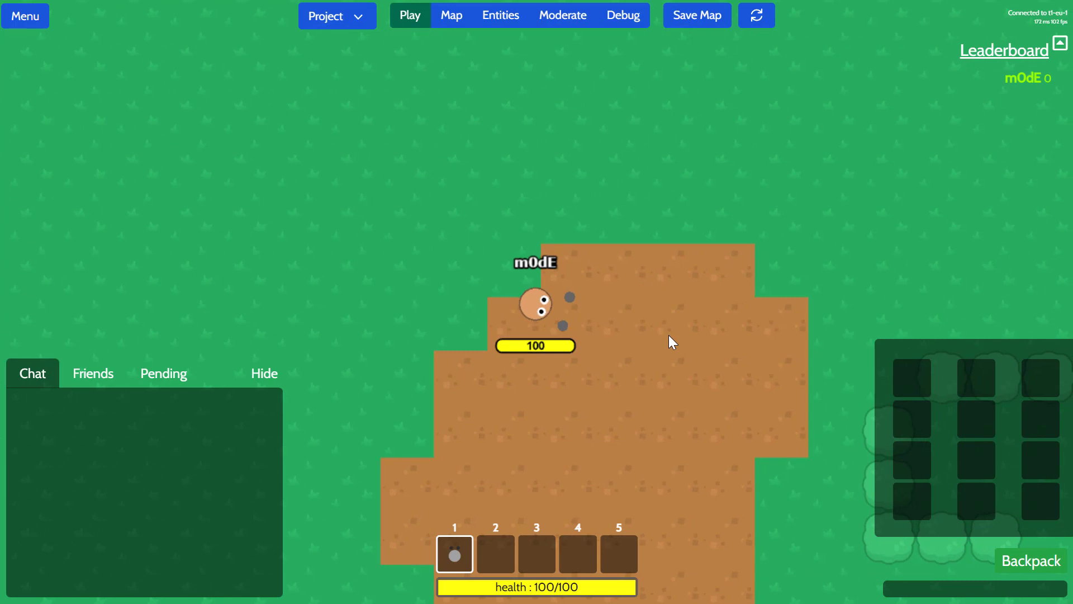
# Return to play mode and walk the character around the dirt area to test the punching hands.
pyautogui.press('a')
pyautogui.press('s')
pyautogui.press('d')
pyautogui.press('d')
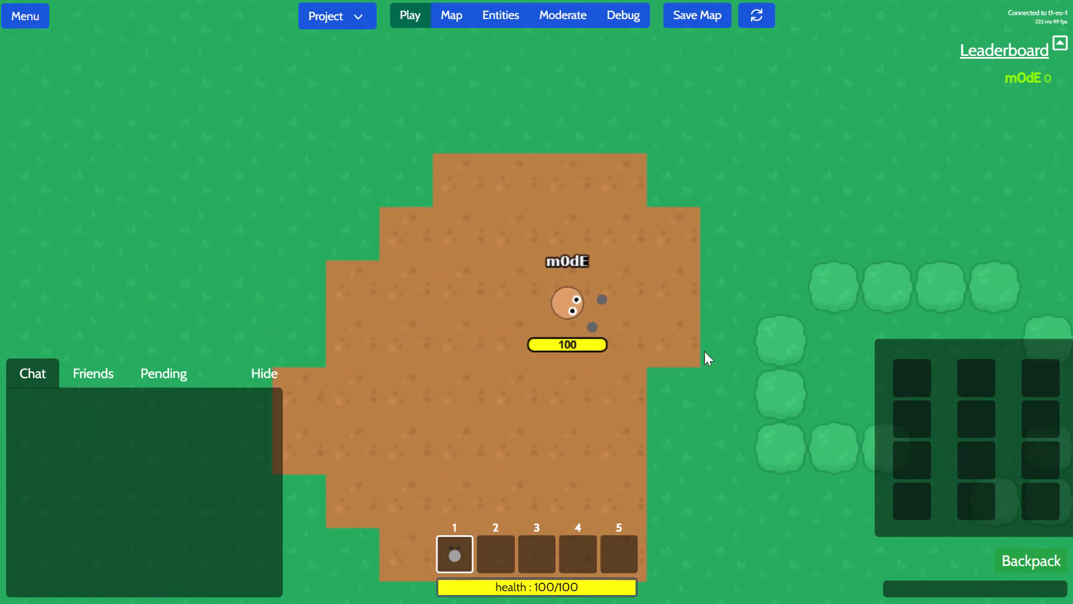
pyautogui.press('a')
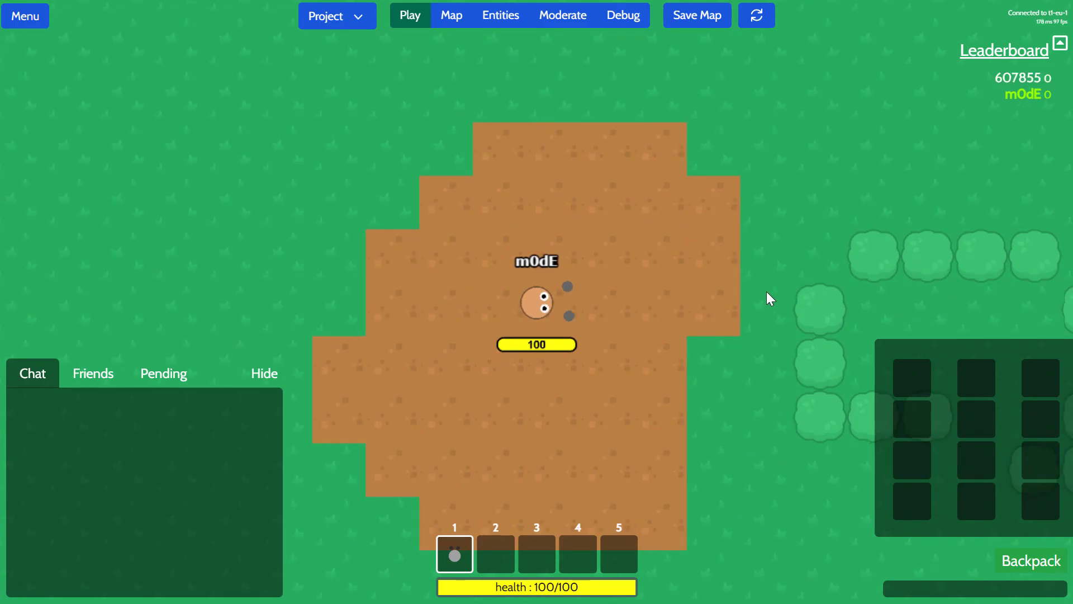
pyautogui.press('w')
pyautogui.press('d')
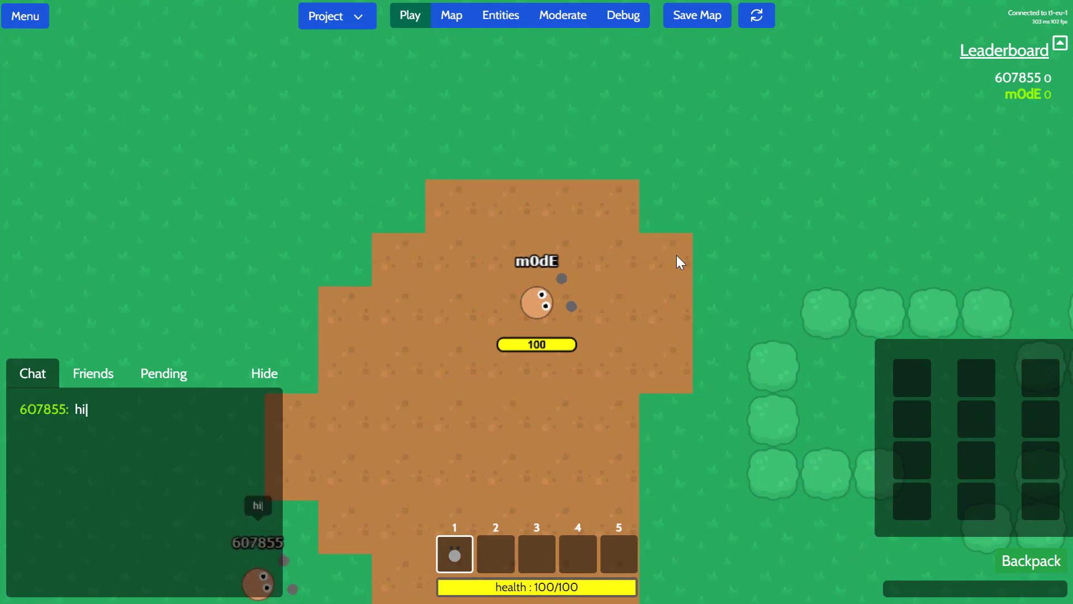
pyautogui.press('a')
pyautogui.press('s')
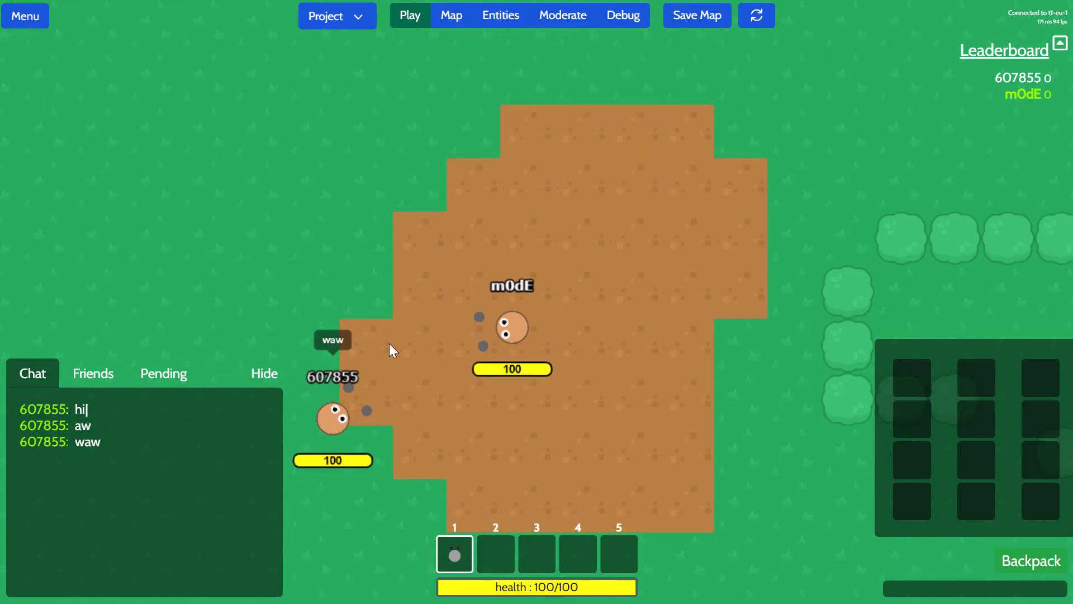
# Greet the other player with the chat message "hi".
pyautogui.press('w')
pyautogui.press('d')
pyautogui.press('Return')
pyautogui.write('hi')
pyautogui.press('Return')
# Move the character around the other player to try out the Punch weapon in combat.
pyautogui.press('w')
pyautogui.press('a')
pyautogui.press('s')
pyautogui.press('d')
pyautogui.press('w')
pyautogui.press('a')
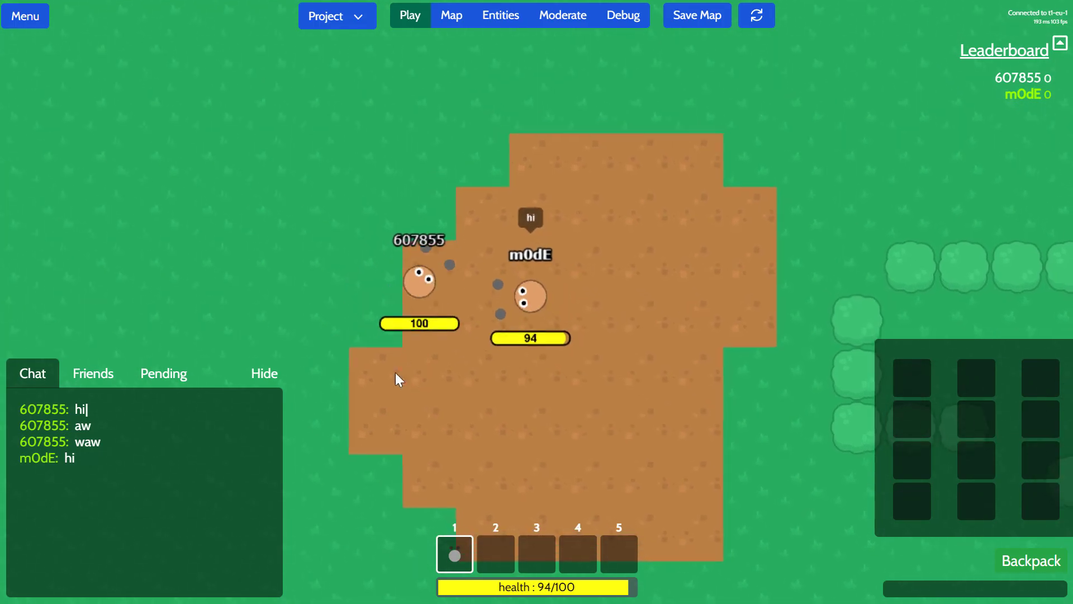
pyautogui.press('w')
pyautogui.press('d')
pyautogui.press('s')
pyautogui.press('w')
pyautogui.press('s')
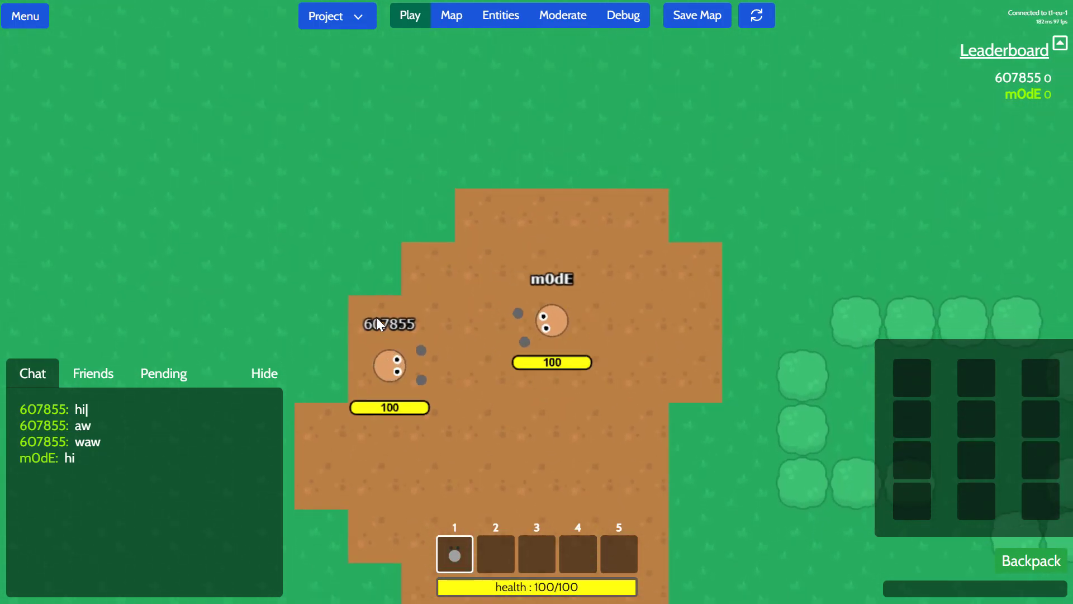
pyautogui.press('d')
pyautogui.press('a')
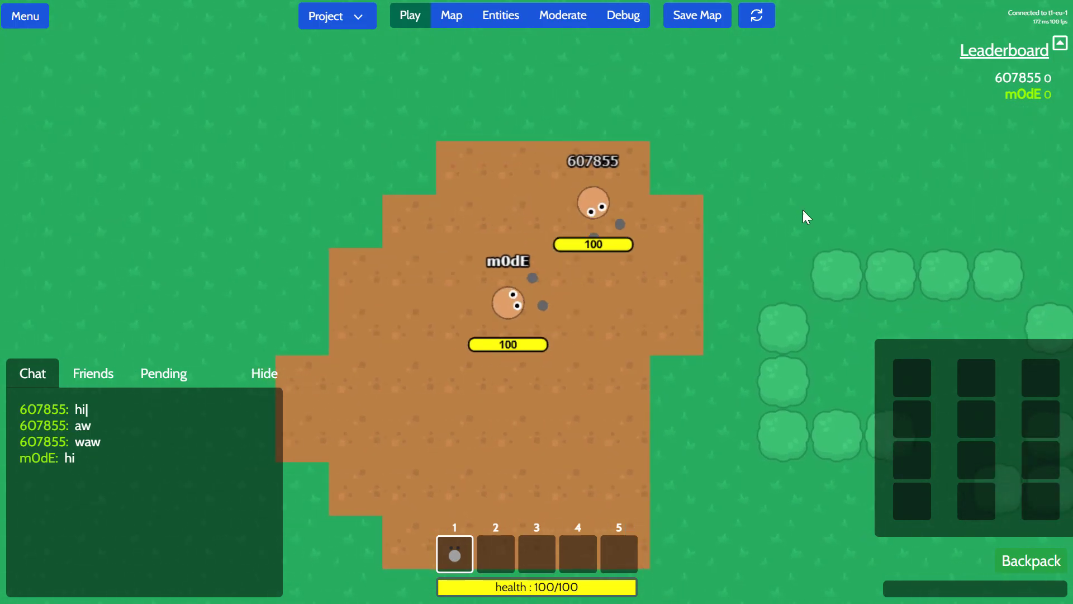
pyautogui.press('d')
pyautogui.press('w')
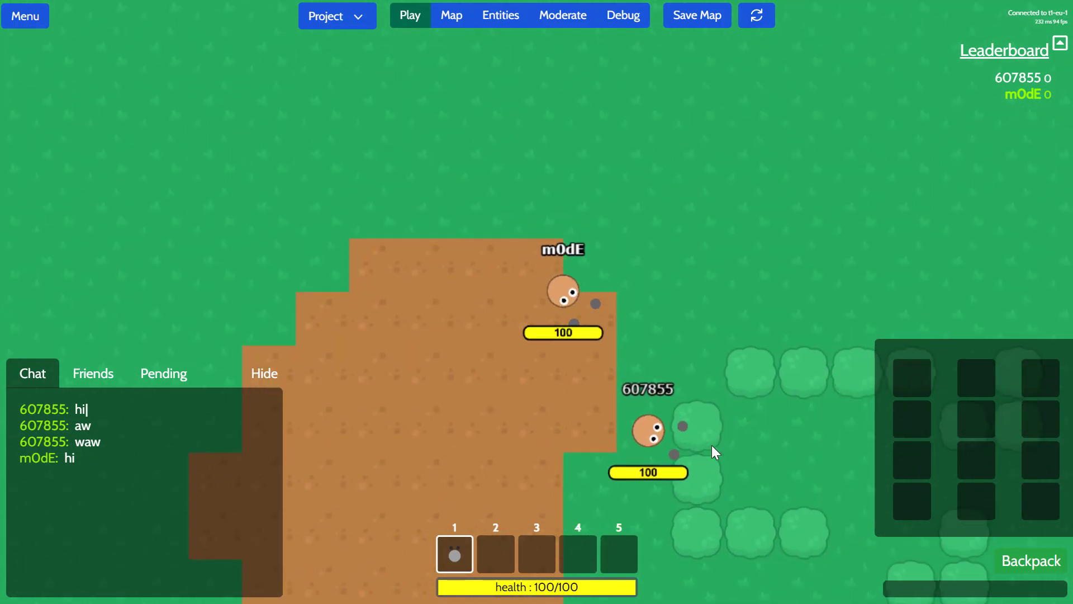
# Send the chat message "we are gonna add trees to attack".
pyautogui.press('Return')
pyautogui.write('we are gonna ')
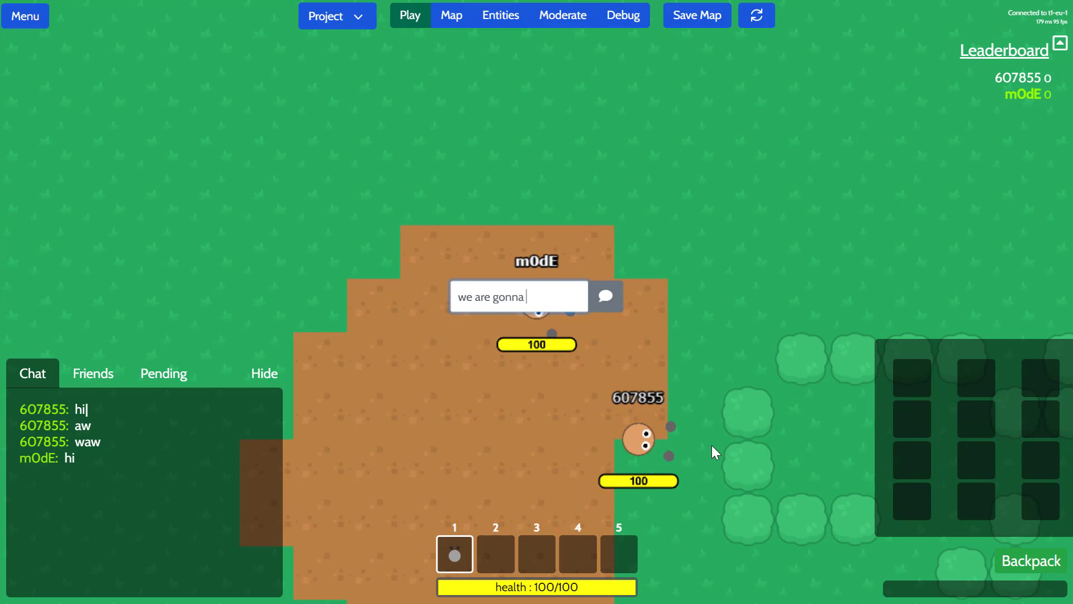
pyautogui.write('add trees to attack')
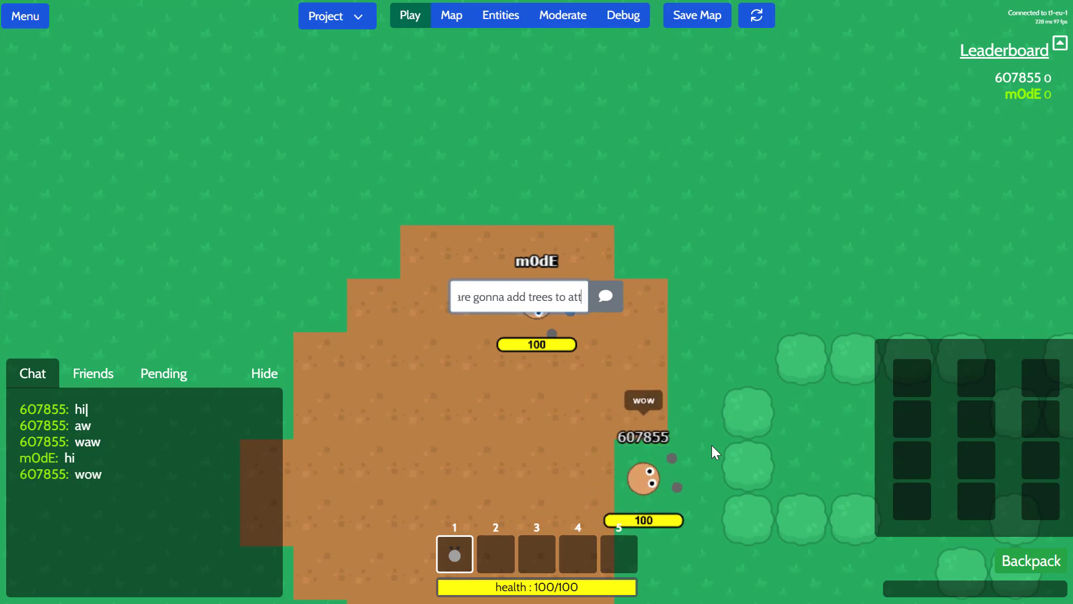
pyautogui.press('Return')
# Walk the character over to the bushes and send the chat message "brb".
pyautogui.press('s')
pyautogui.press('d')
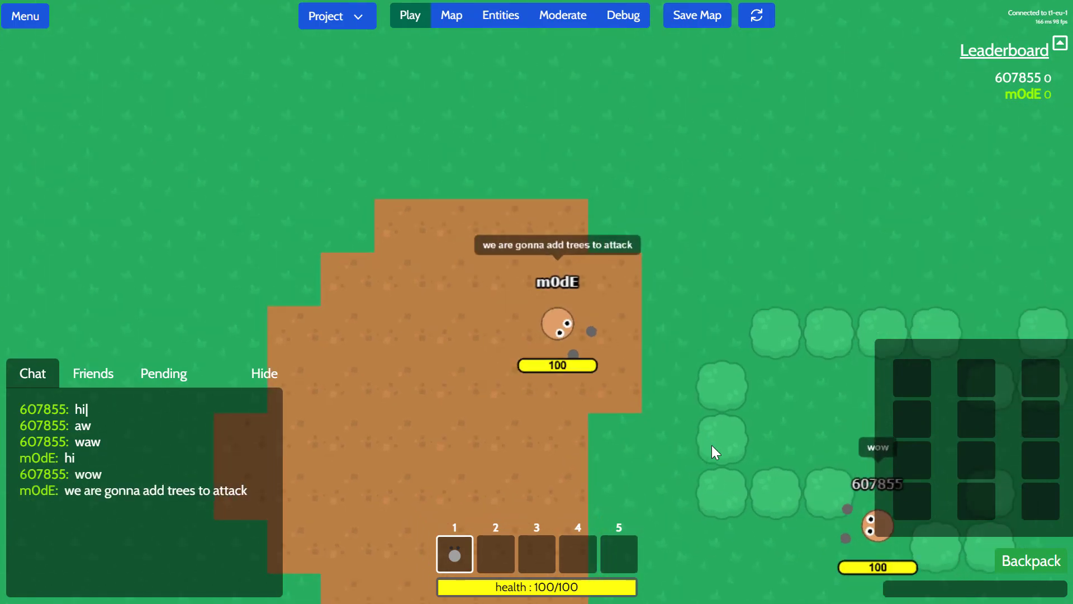
pyautogui.press('w')
pyautogui.press('Return')
pyautogui.write('lol')
pyautogui.press('Return')
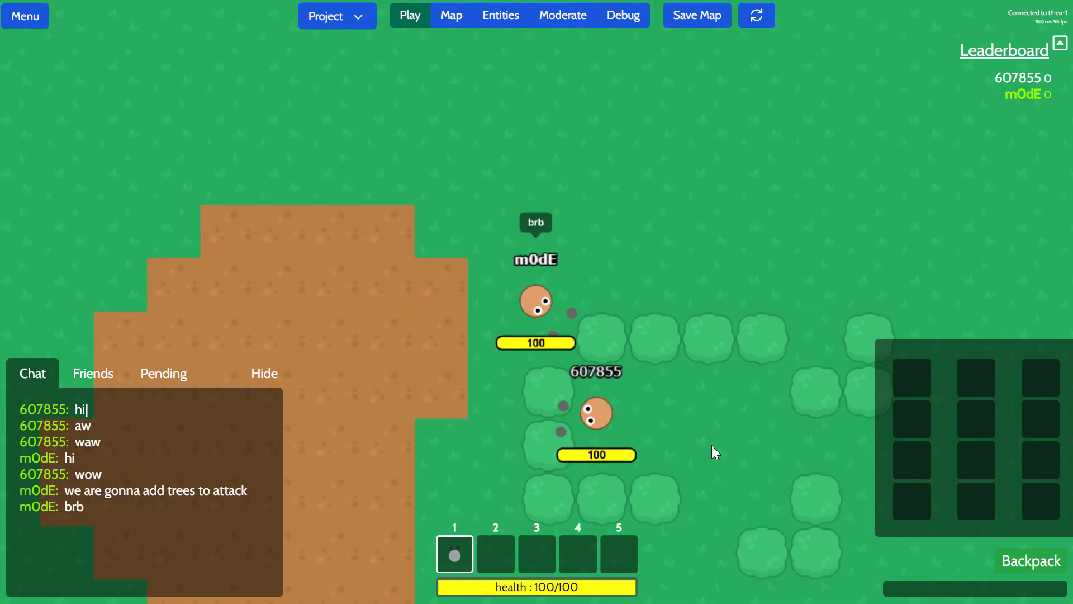